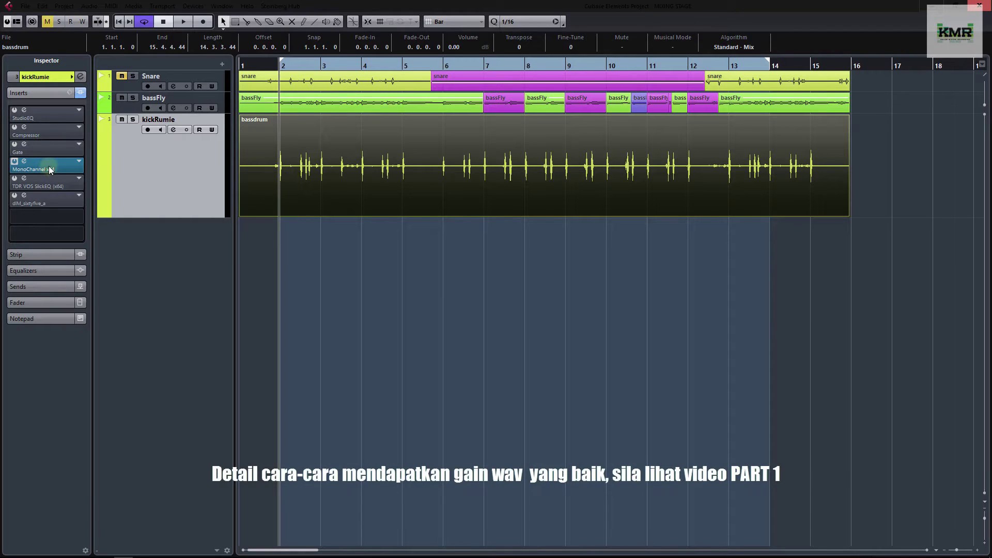
Step: Open the MonoChannel VU meter on kickRumie, set the bassdrum clip volume to 3.52, and check its level in playback
left_click(23, 161)
left_click_drag(471, 84, 519, 240)
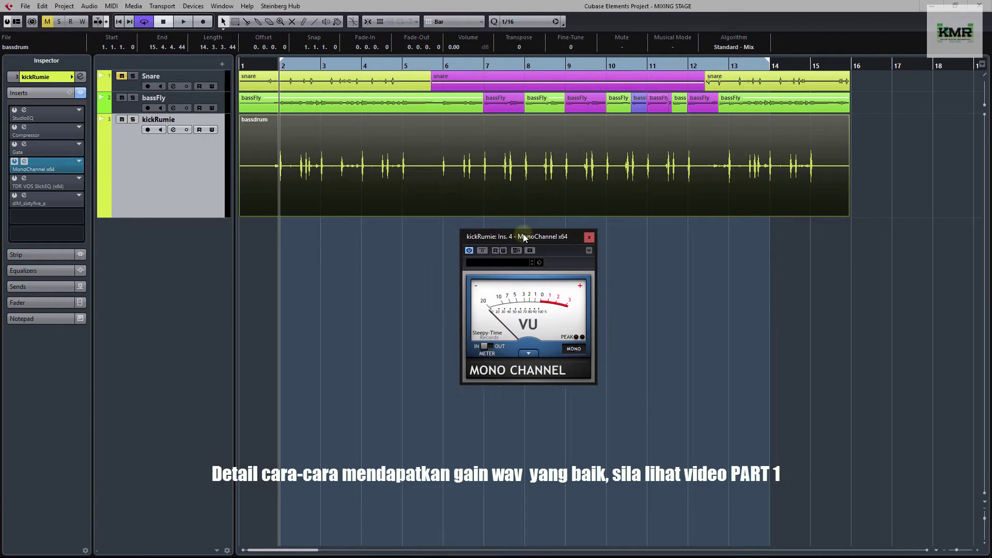
left_click(454, 48)
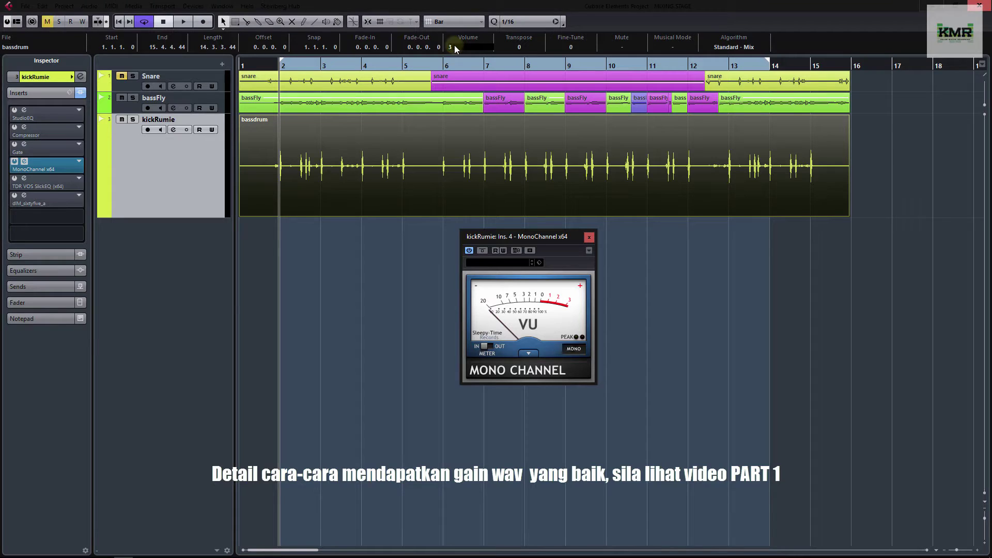
left_click(724, 66)
key("space")
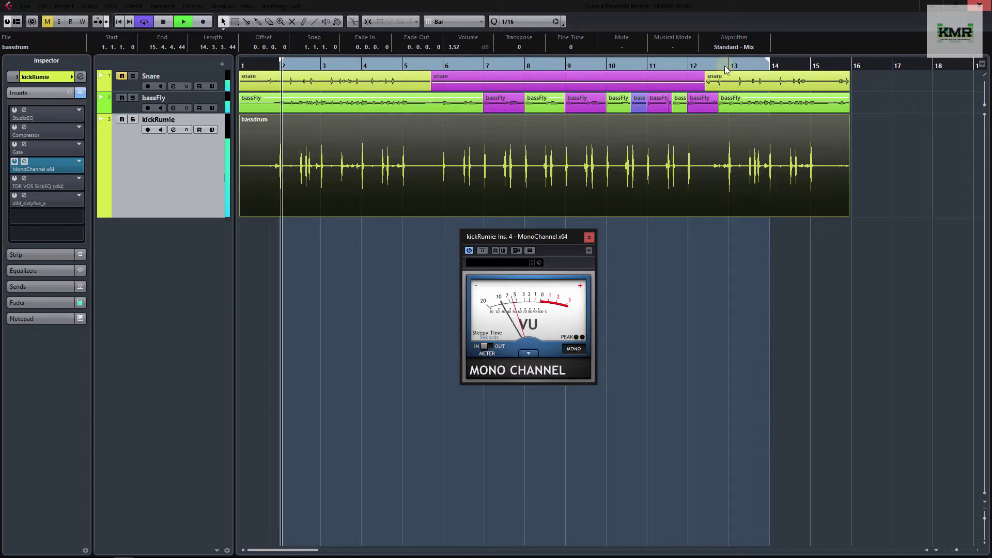
key("space")
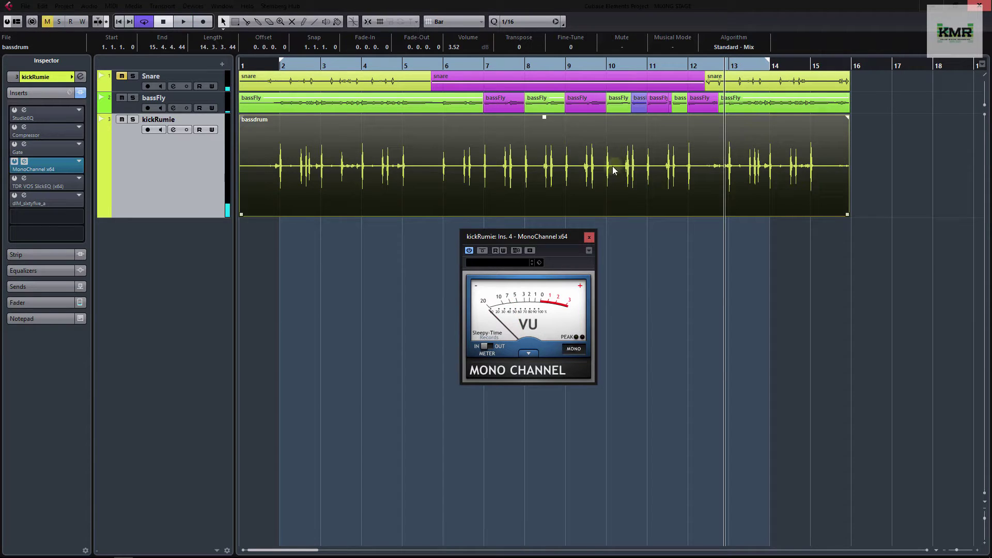
Step: Enable the 40 Hz low cut on the kickRumie channel and show its StudioEQ alongside the Stereo Out Spectrum Analyzer
left_click(291, 139)
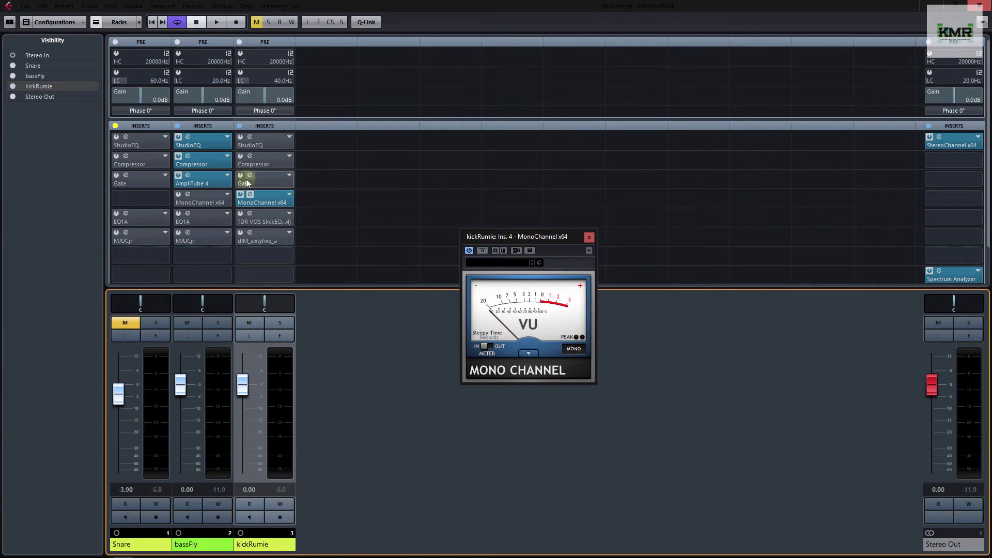
left_click(240, 73)
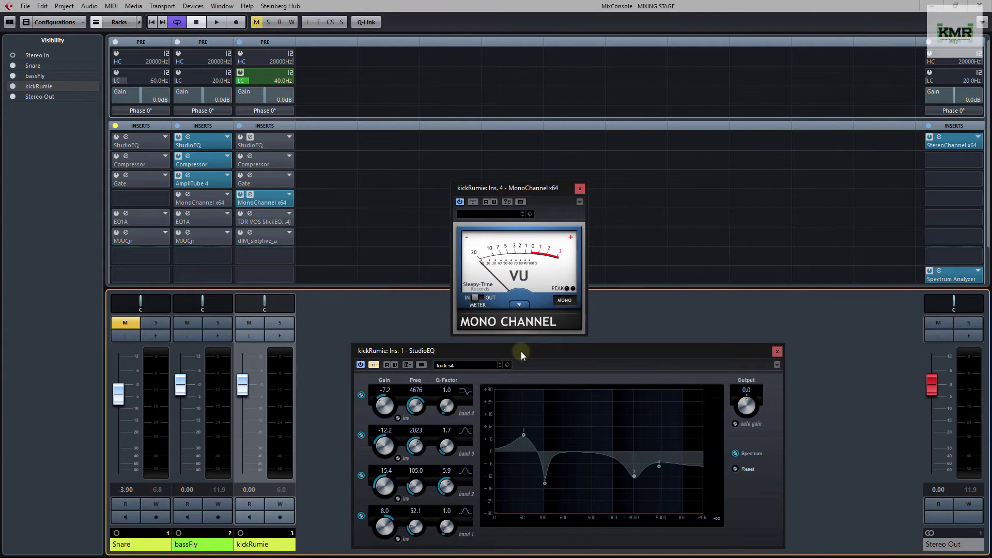
left_click(956, 274)
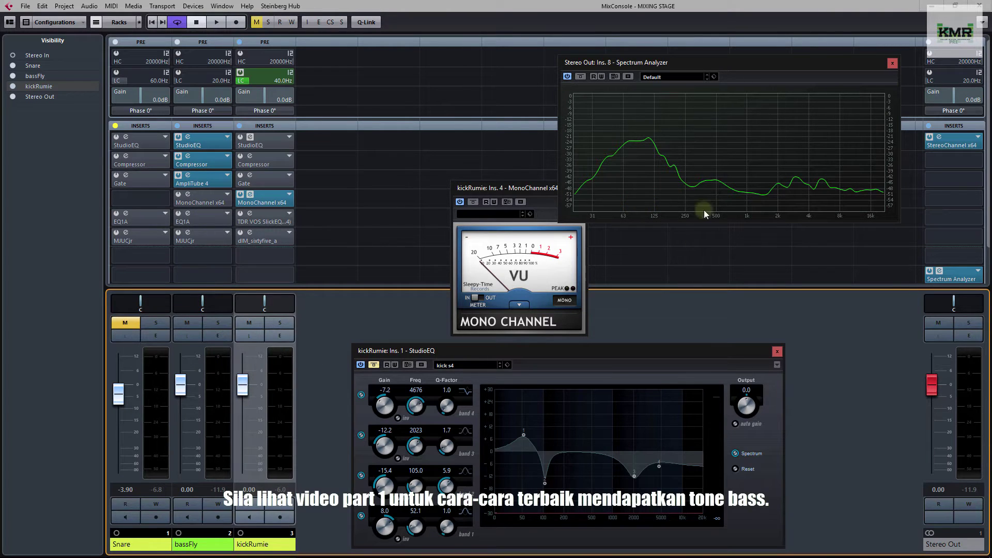
mouse_move(652, 154)
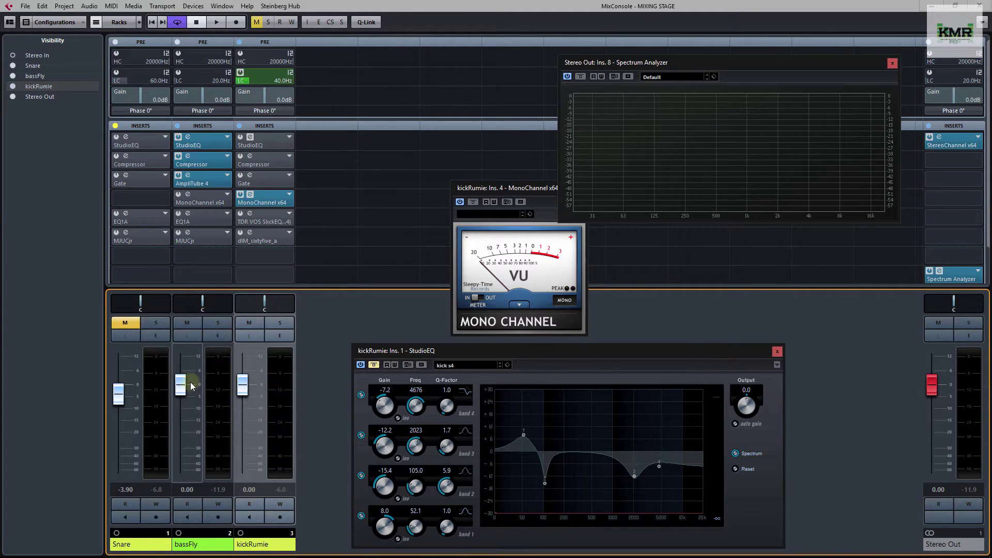
Step: Solo kickRumie and compare its sound with StudioEQ bypassed and active, leaving the EQ active
left_click(279, 322)
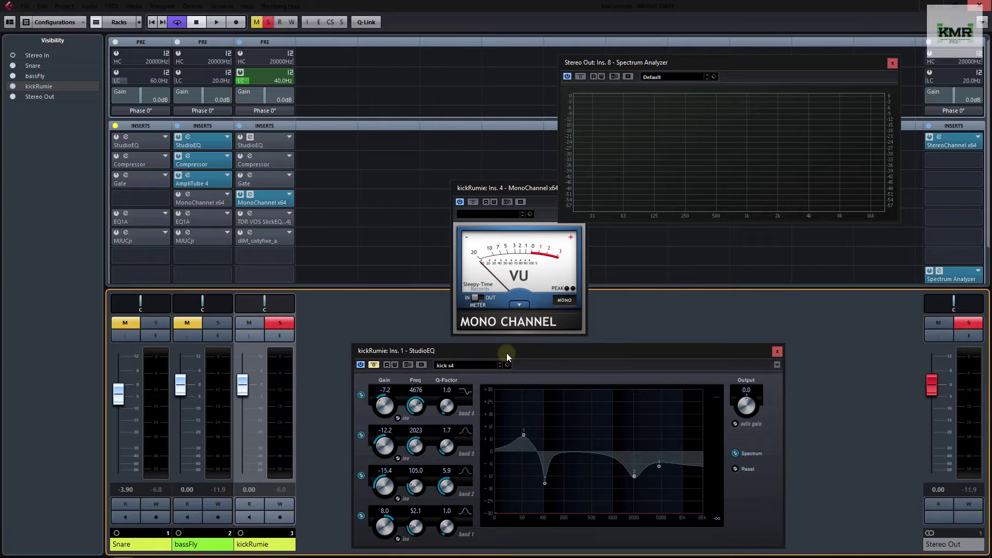
left_click_drag(506, 353, 497, 307)
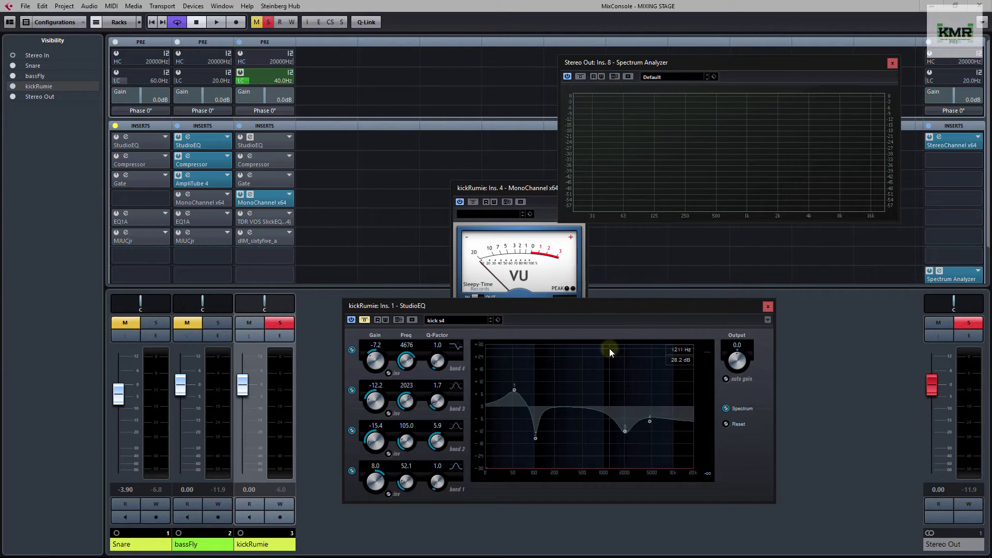
left_click(221, 23)
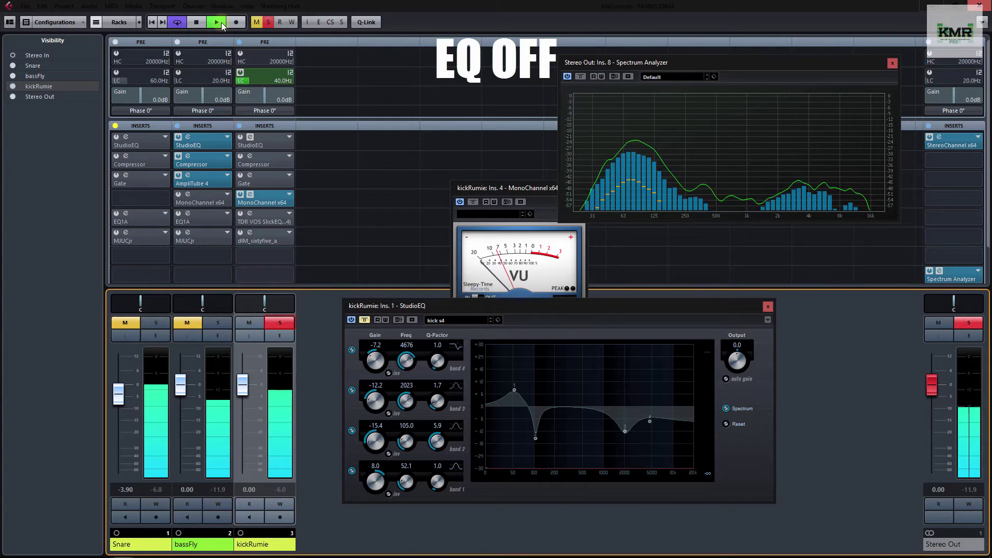
left_click(364, 321)
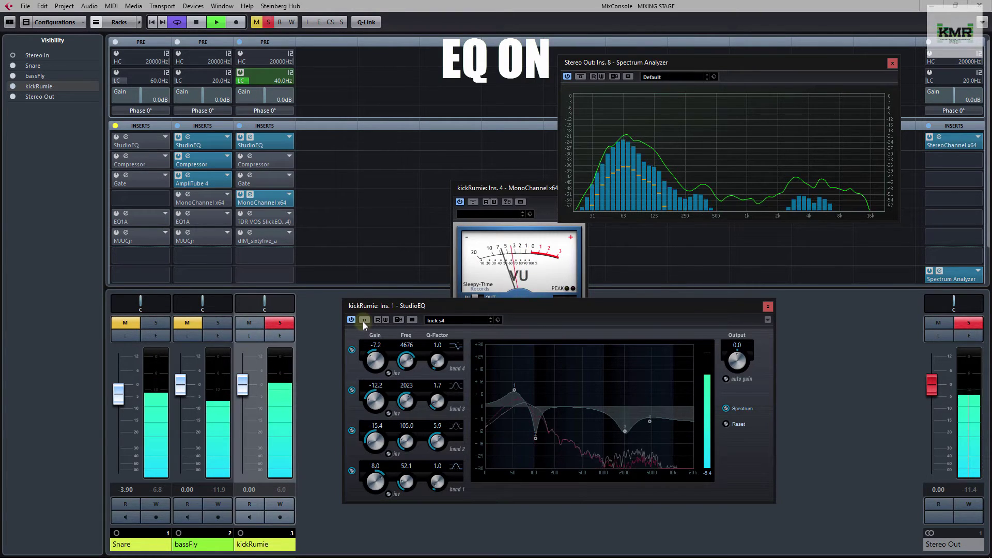
left_click(196, 21)
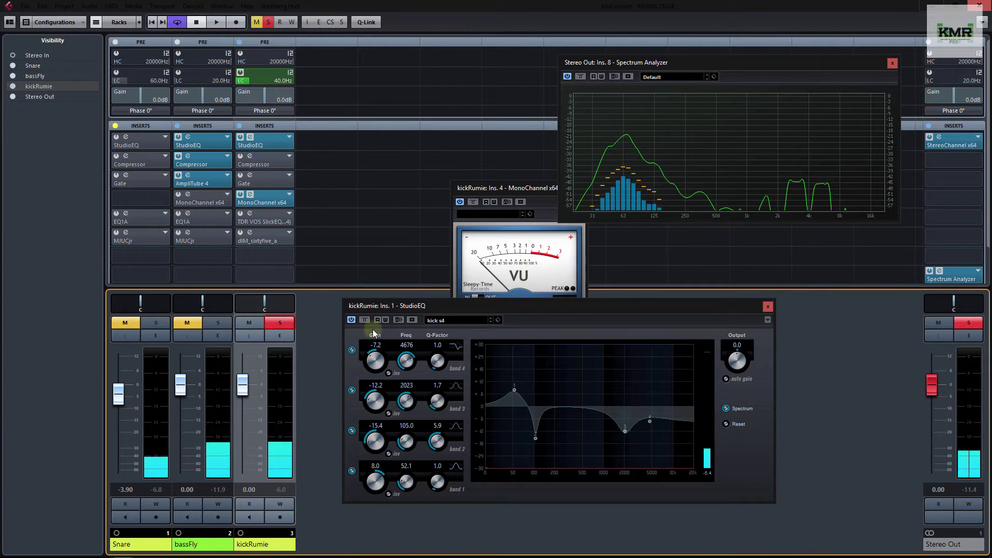
Step: Activate the Compressor on kickRumie in place of the open StudioEQ window and audition the kick with the meters in view
left_click_drag(513, 189, 463, 113)
left_click(256, 167)
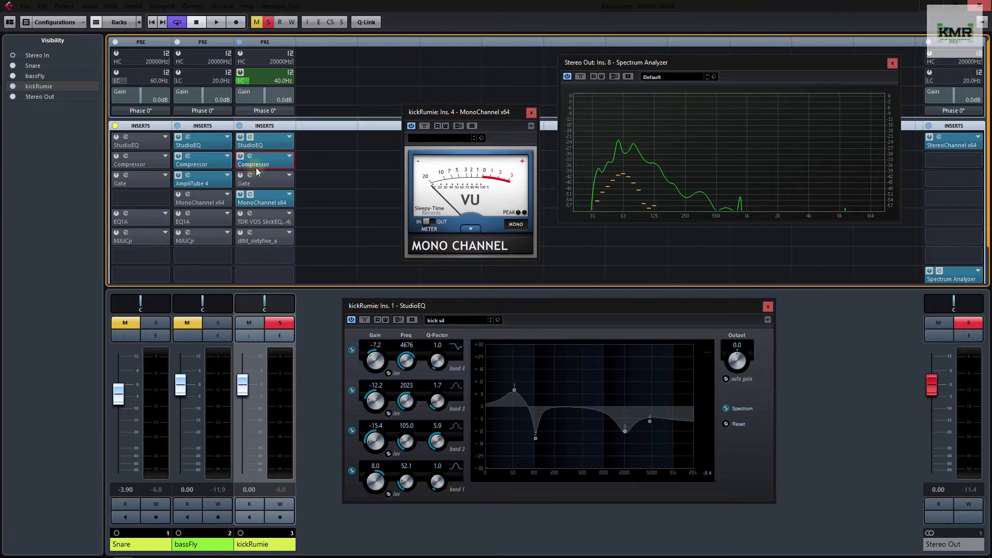
left_click(268, 161)
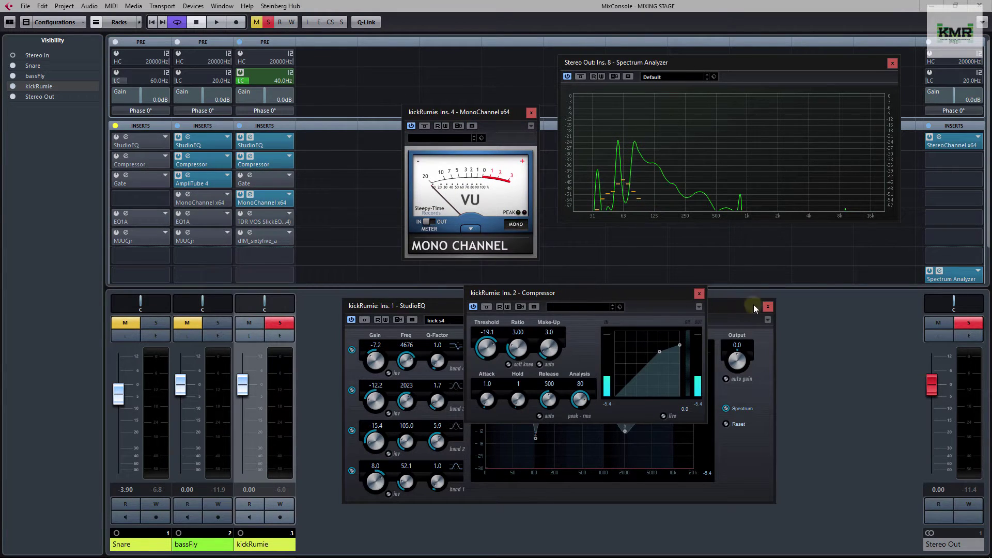
left_click(766, 307)
left_click(767, 309)
left_click_drag(583, 294, 666, 247)
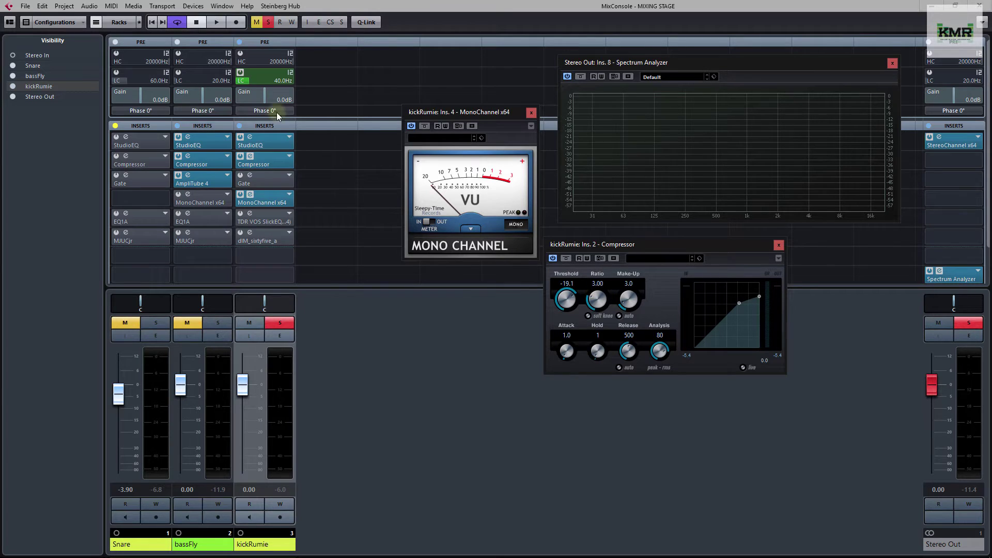
left_click(215, 23)
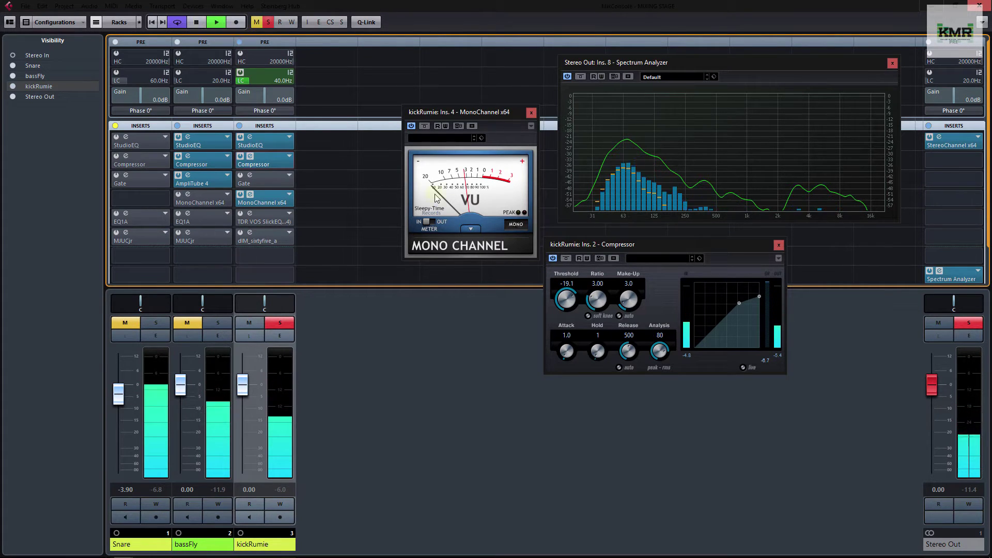
left_click(196, 23)
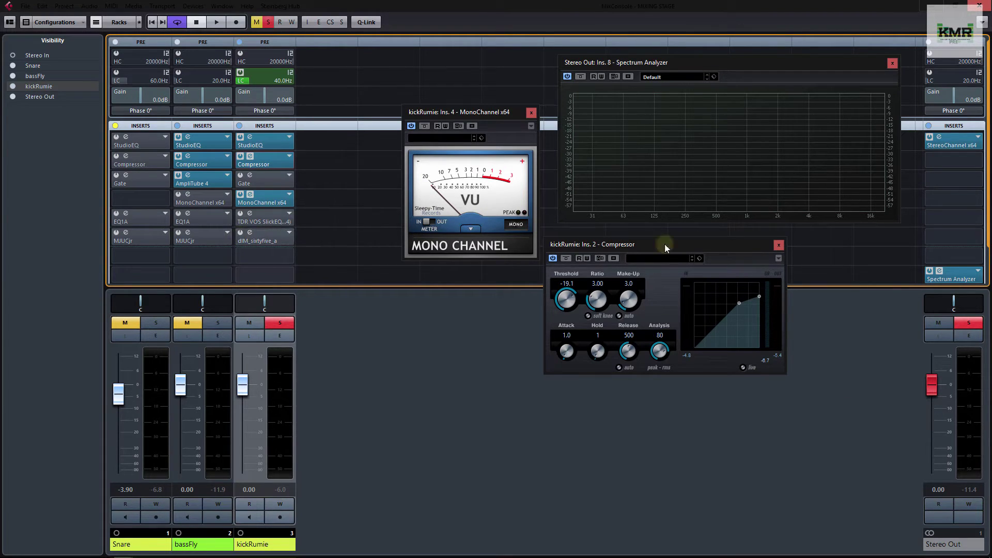
Step: Activate the Gate on kickRumie and compare playback with it off and on, leaving it on
left_click(261, 161)
left_click(260, 181)
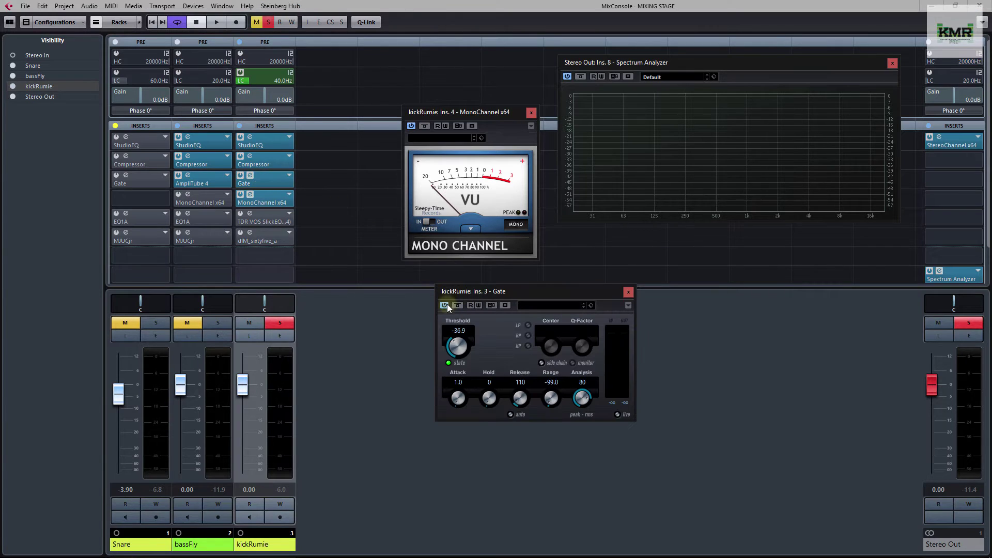
left_click(445, 304)
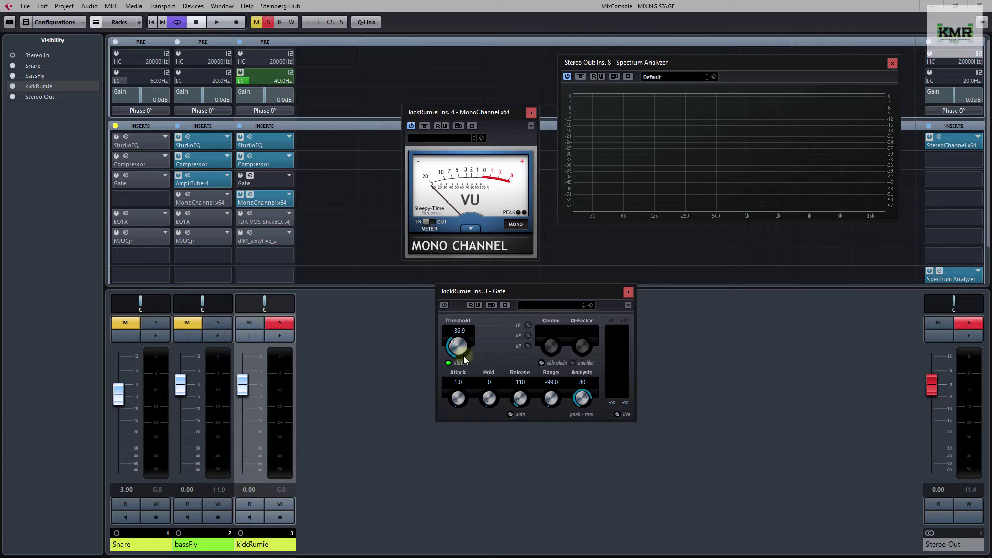
left_click(216, 22)
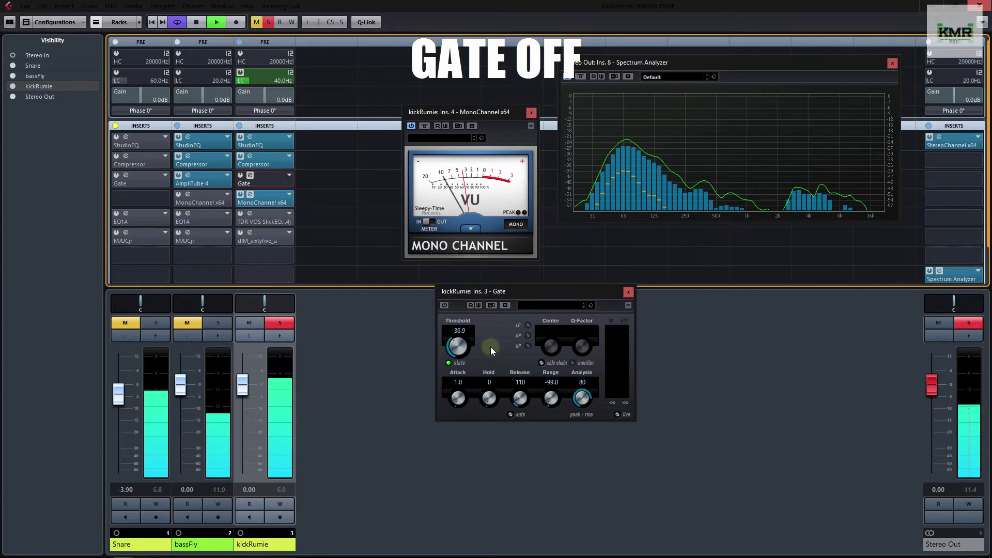
left_click(446, 307)
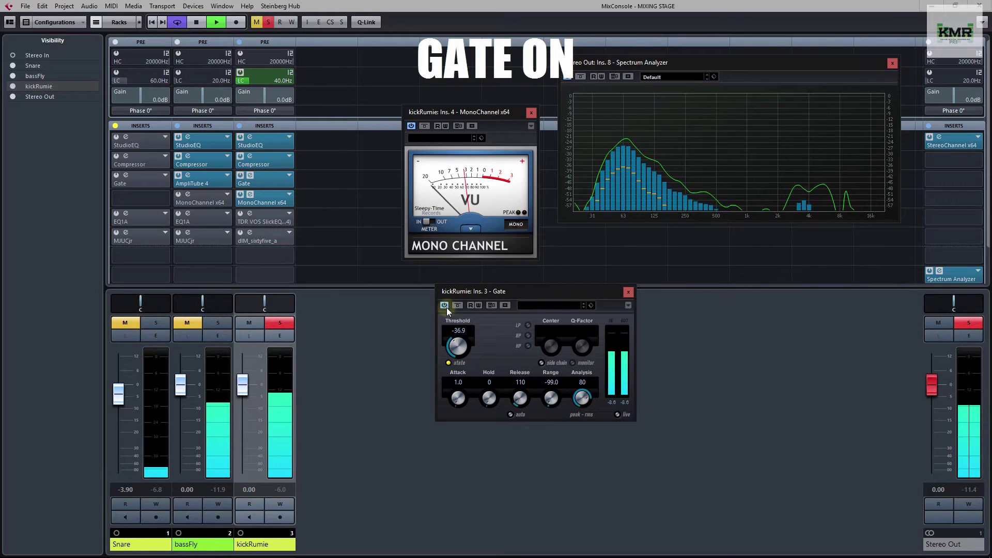
left_click(198, 24)
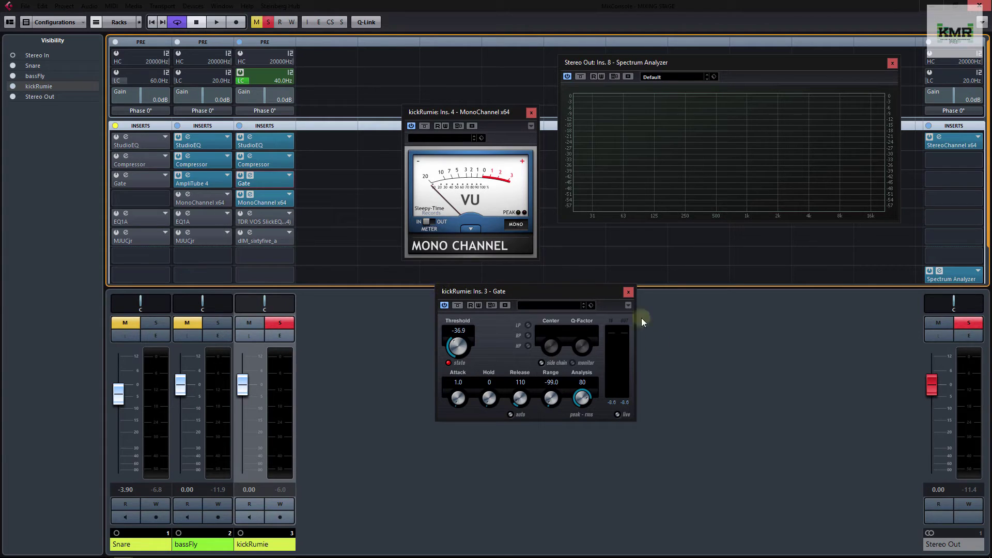
Step: Compare the kickRumie sound with all its inserts bypassed and active during playback
left_click(240, 125)
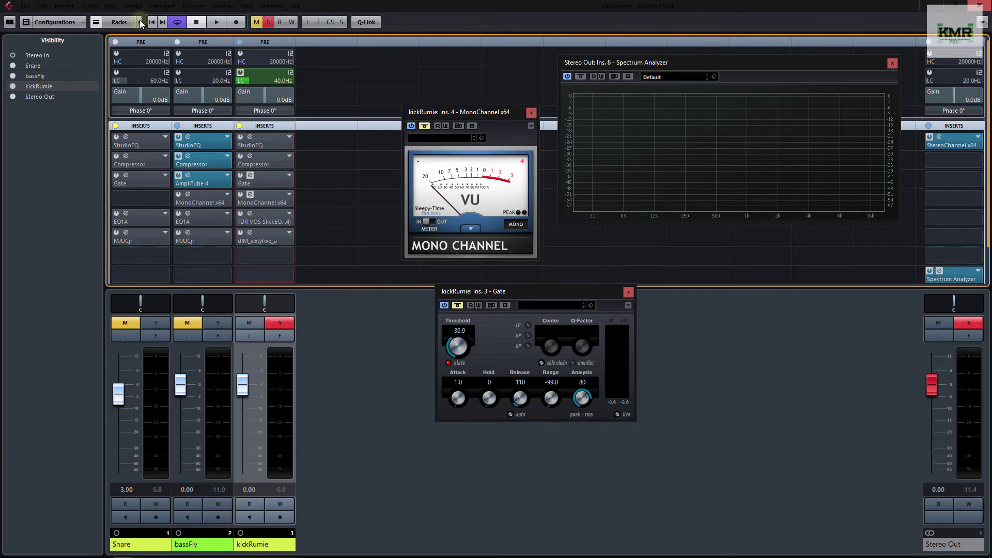
left_click(216, 21)
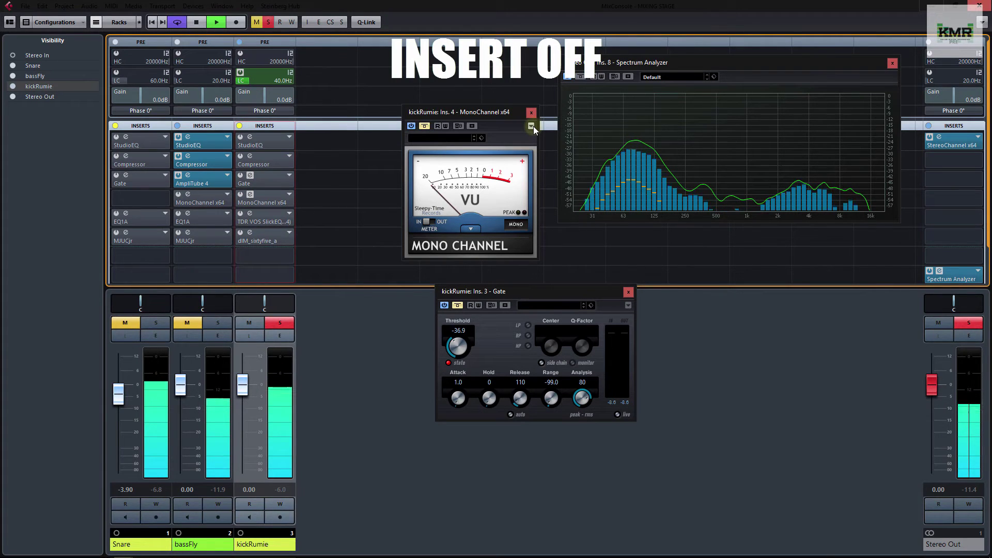
left_click(239, 125)
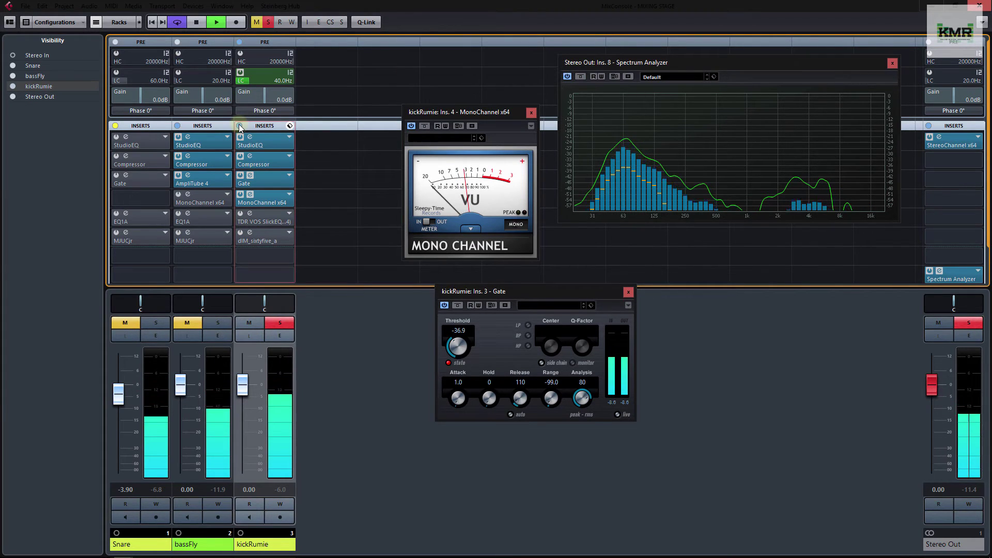
left_click(216, 22)
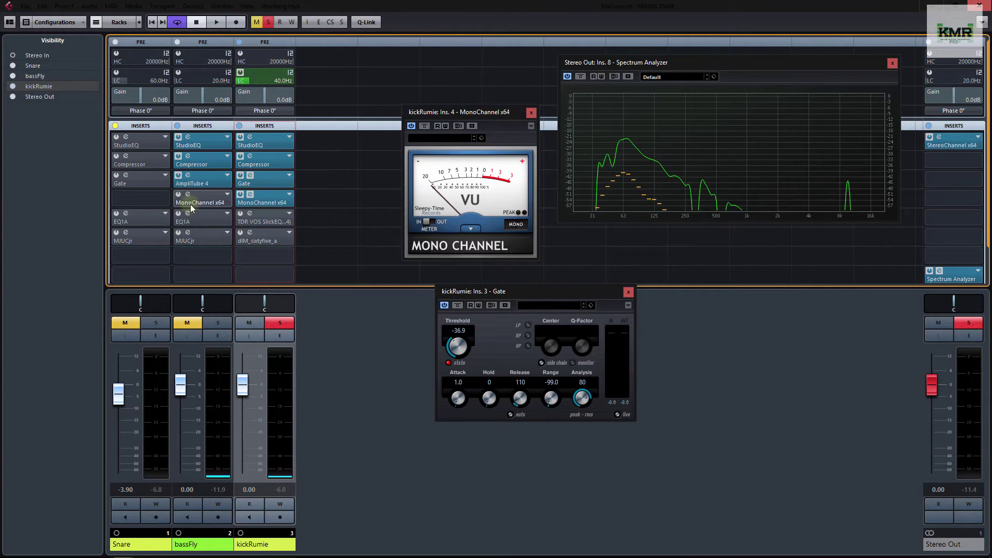
Step: Unsolo kickRumie and lower the bassFly fader to -2.37 dB while the kick and bass play together
left_click(531, 113)
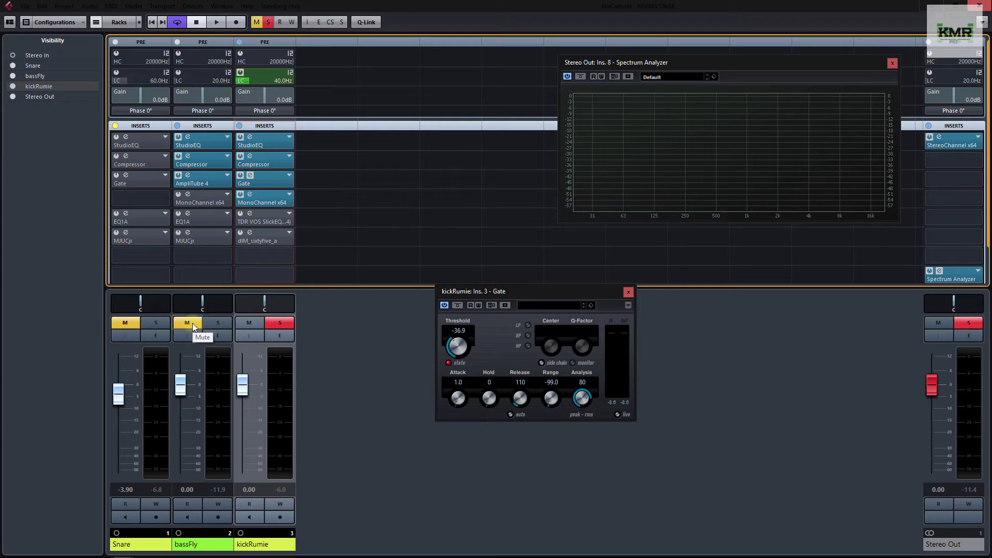
left_click(269, 318)
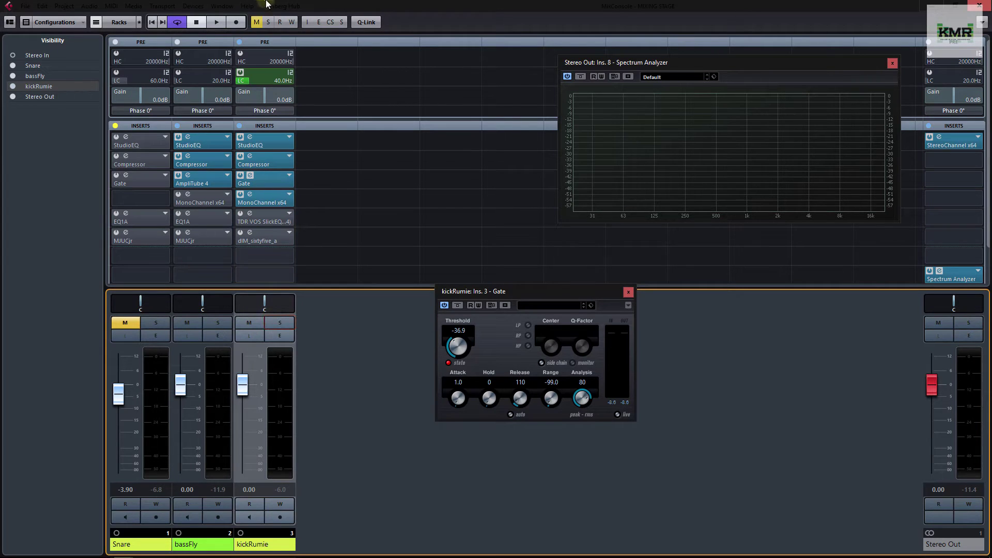
left_click(216, 21)
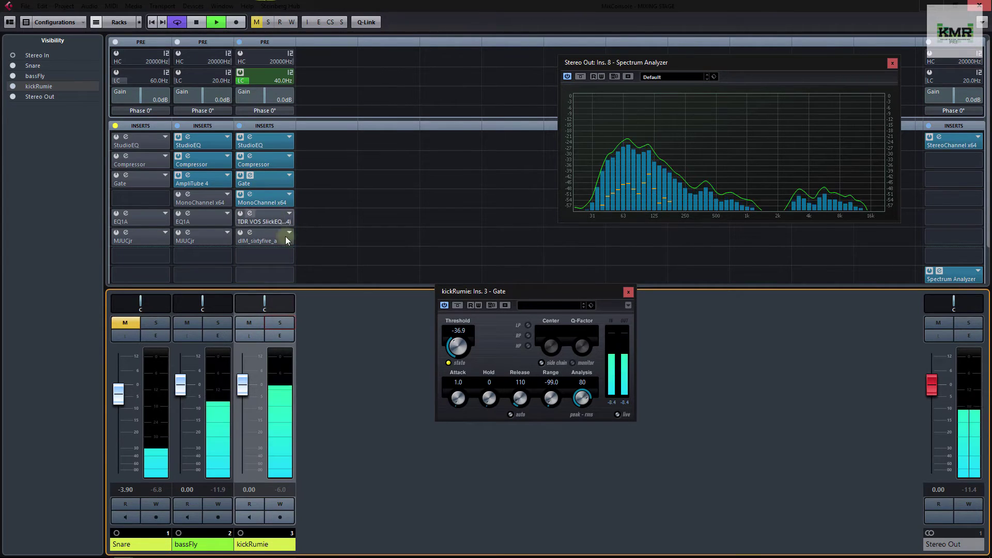
left_click_drag(181, 387, 188, 393)
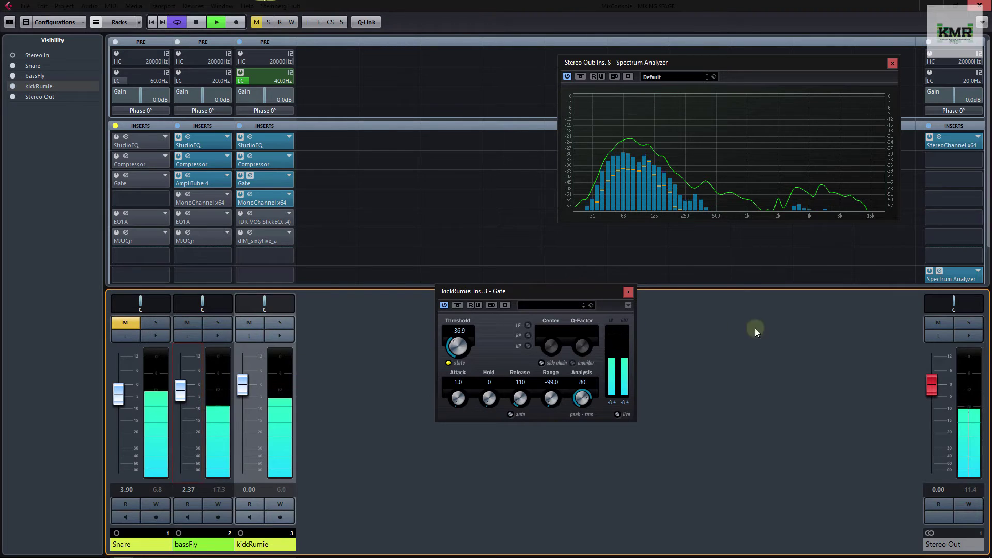
Step: Lower the bassFly fader to -3.24 dB with the Stereo Out StereoChannel meter and Spectrum Analyzer in view
left_click(959, 273)
left_click(958, 271)
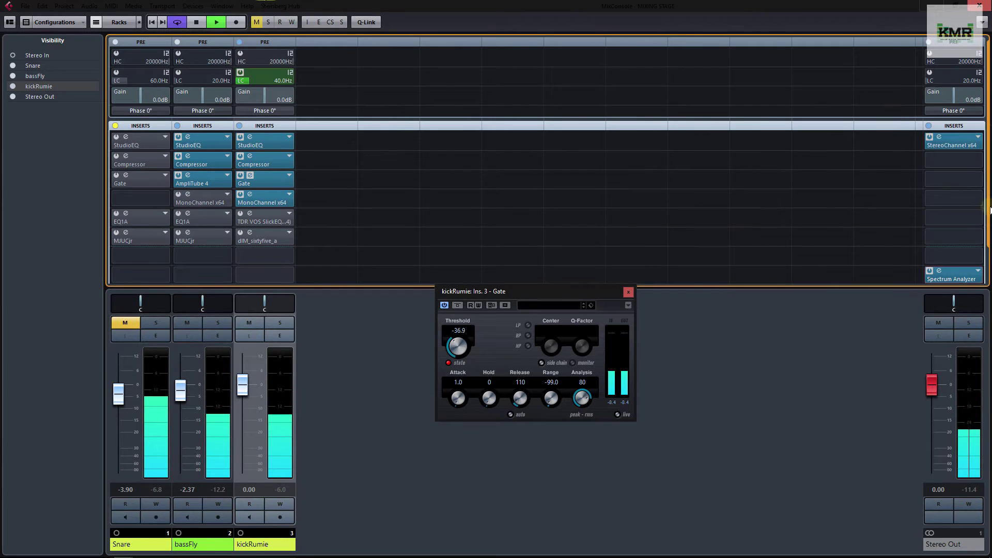
left_click(958, 139)
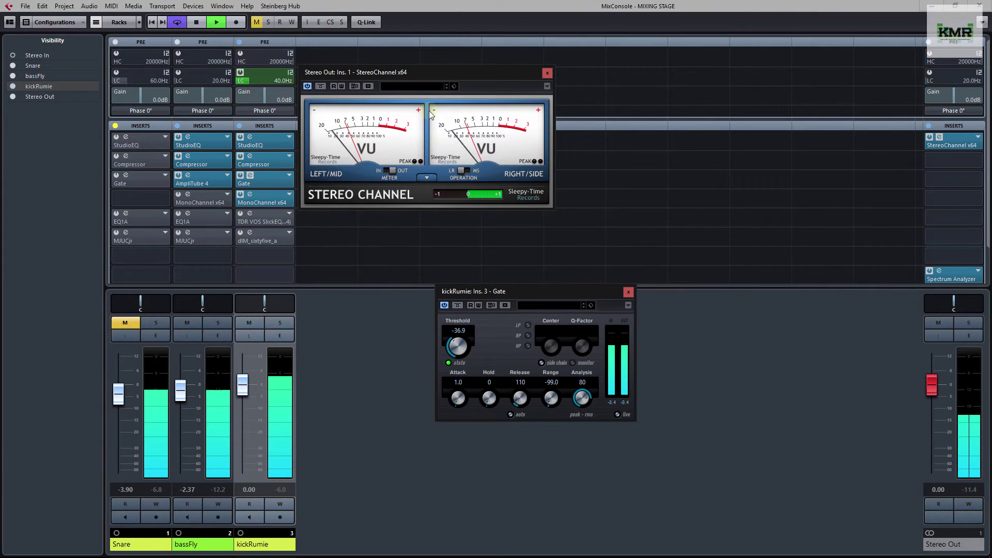
left_click(628, 293)
left_click_drag(181, 390, 177, 399)
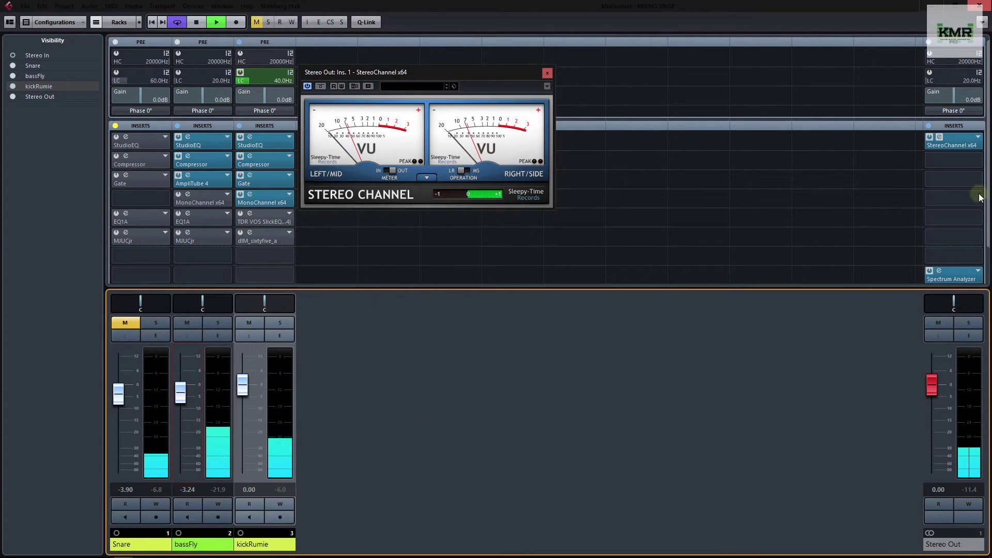
left_click(954, 277)
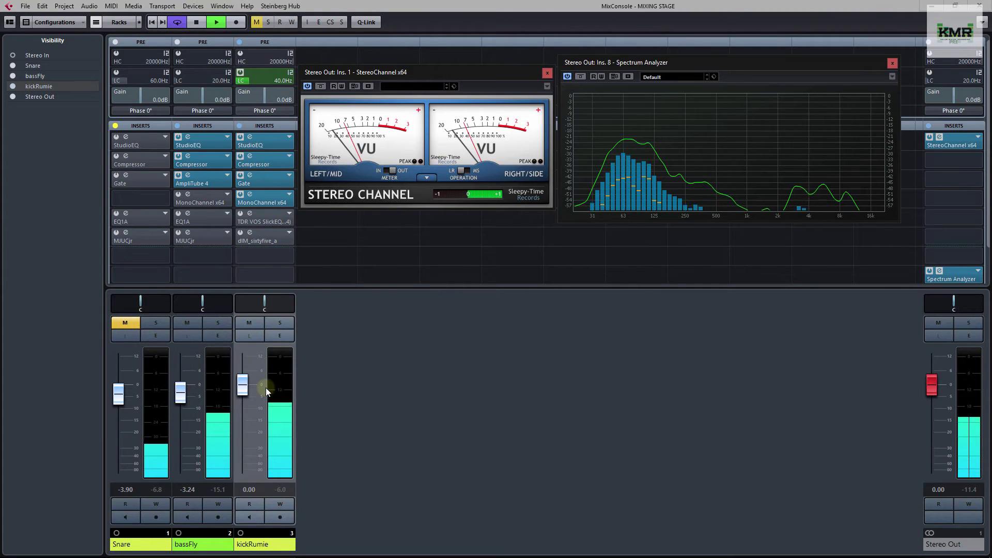
Step: Lower the bassFly fader to -3.46 dB, stop playback, and activate the EQ1A and MJUCjr inserts on bassFly
left_click_drag(178, 397, 177, 397)
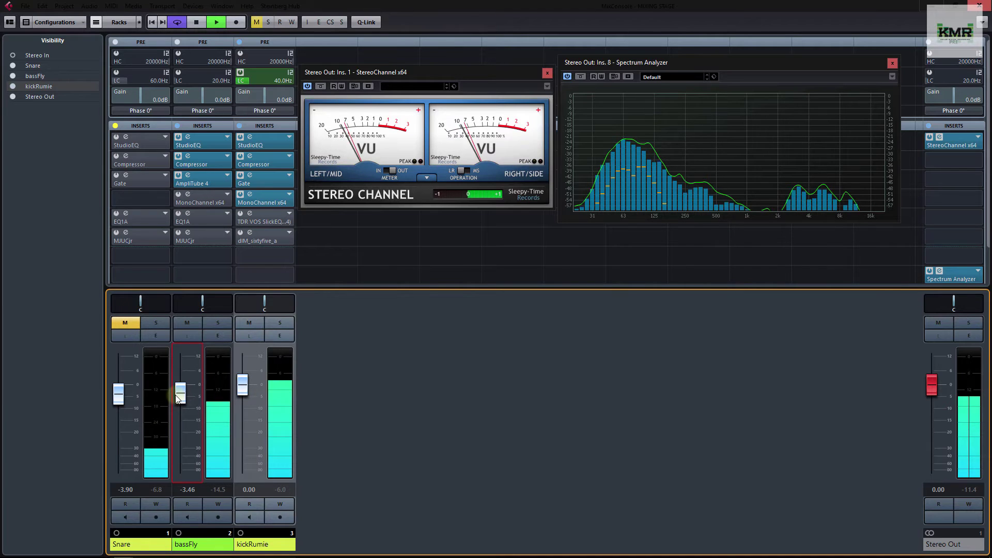
left_click(193, 24)
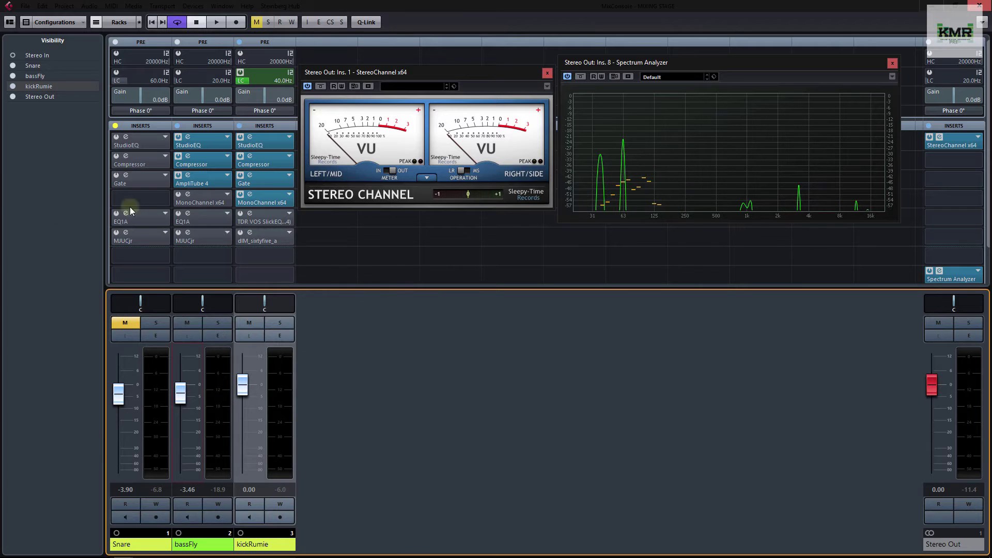
left_click(179, 214)
left_click(178, 233)
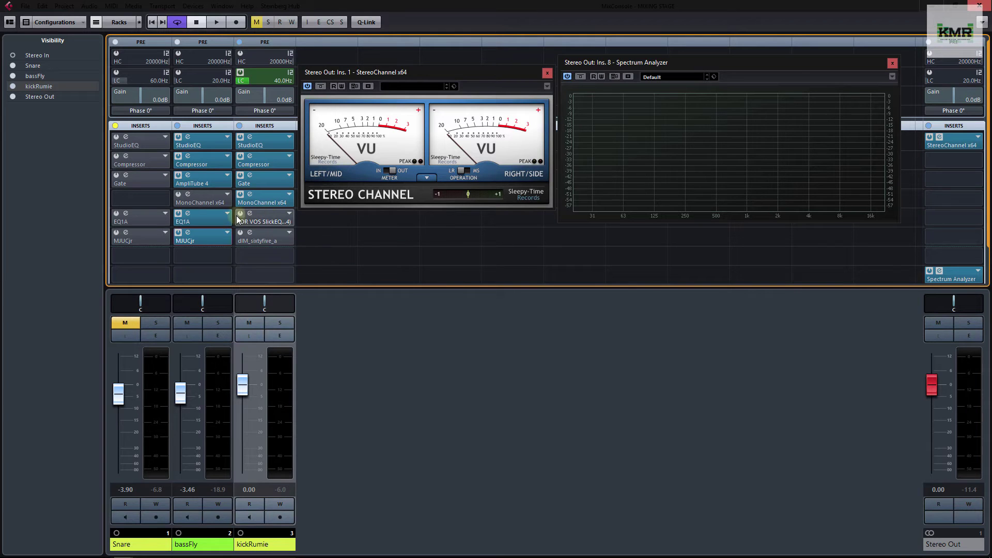
Step: Activate TDR VOS SlickEQ on kickRumie and lower the bassFly fader to -6.96 dB during playback
left_click(268, 224)
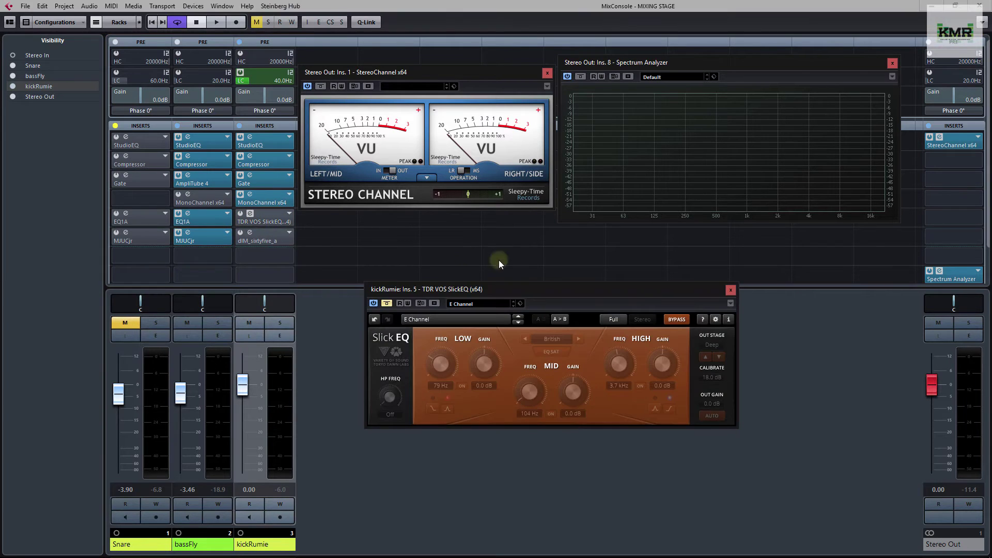
left_click_drag(479, 290, 473, 260)
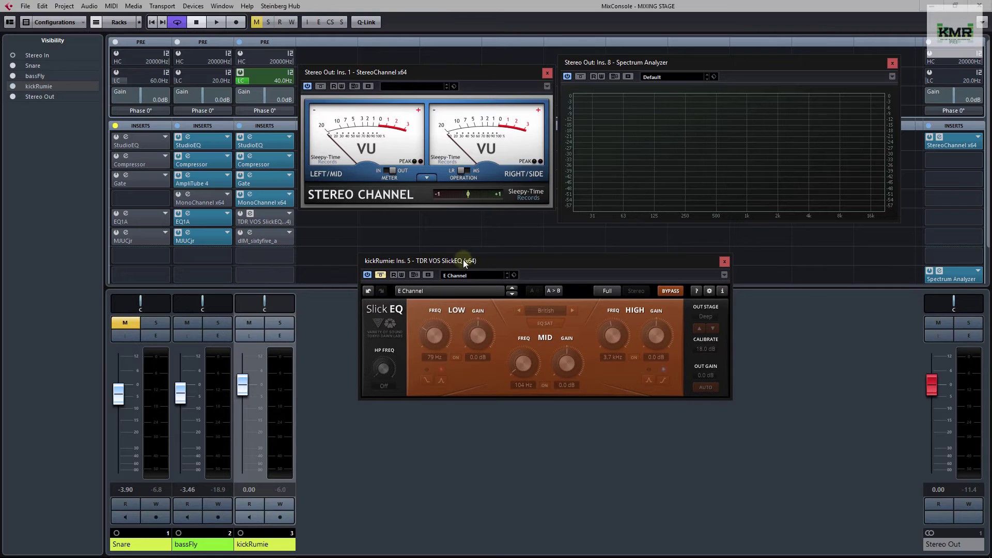
left_click(380, 275)
key("space")
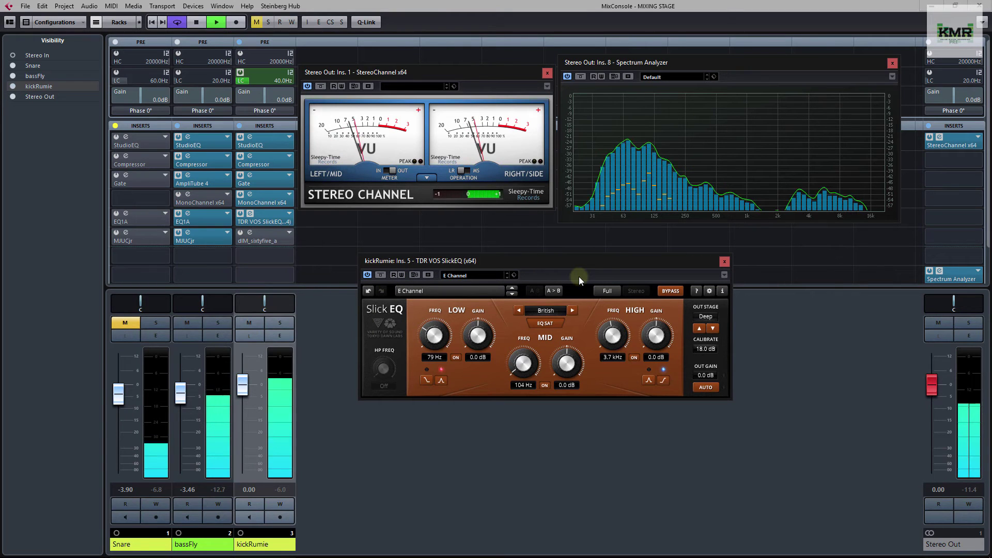
left_click_drag(181, 399, 188, 402)
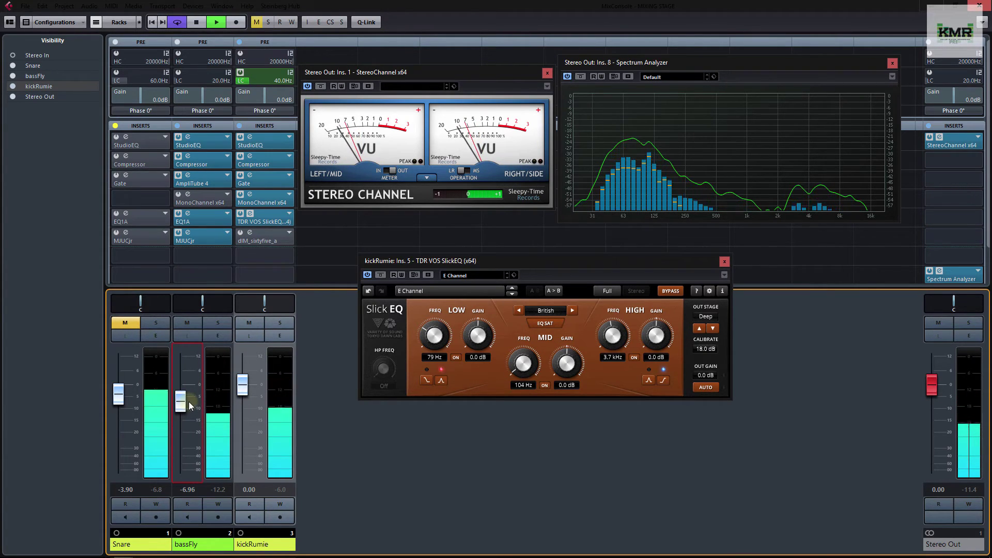
left_click(200, 26)
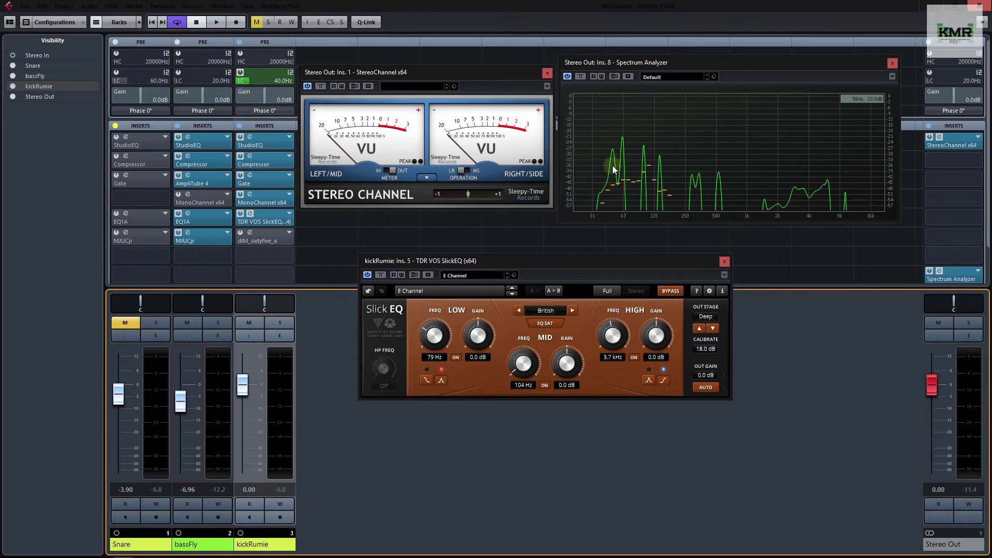
Step: Set the kickRumie SlickEQ gains to 7.7 dB low, -3.1 dB mid and -4.6 dB high
left_click(477, 362)
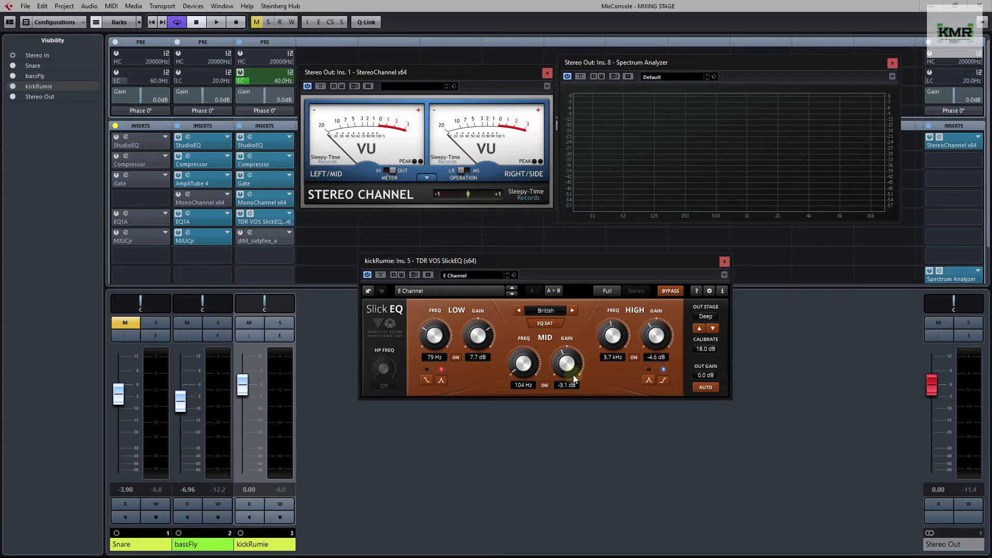
Step: Compare playback with SlickEQ off and on, leaving it on, and lower the bassFly fader to -7.61 dB
left_click(369, 274)
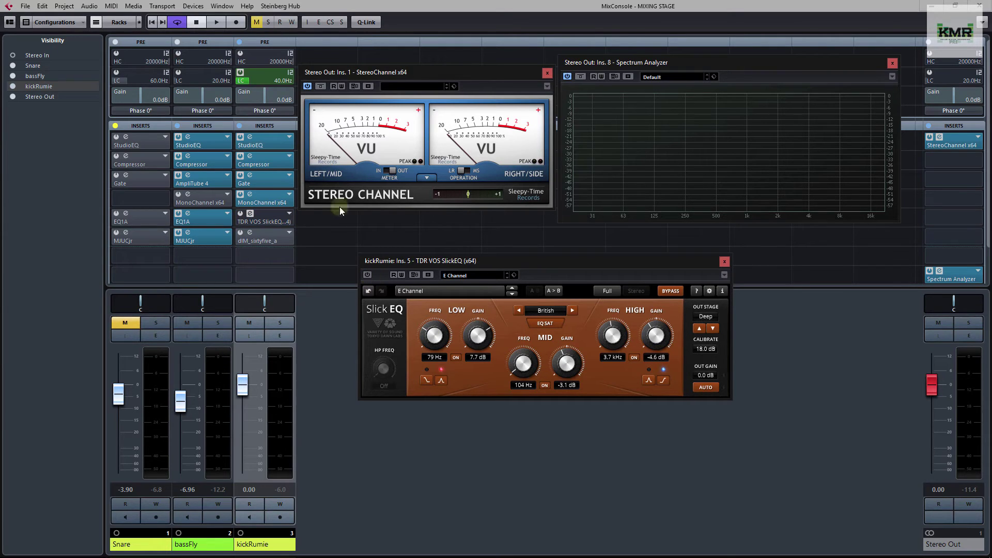
left_click(216, 22)
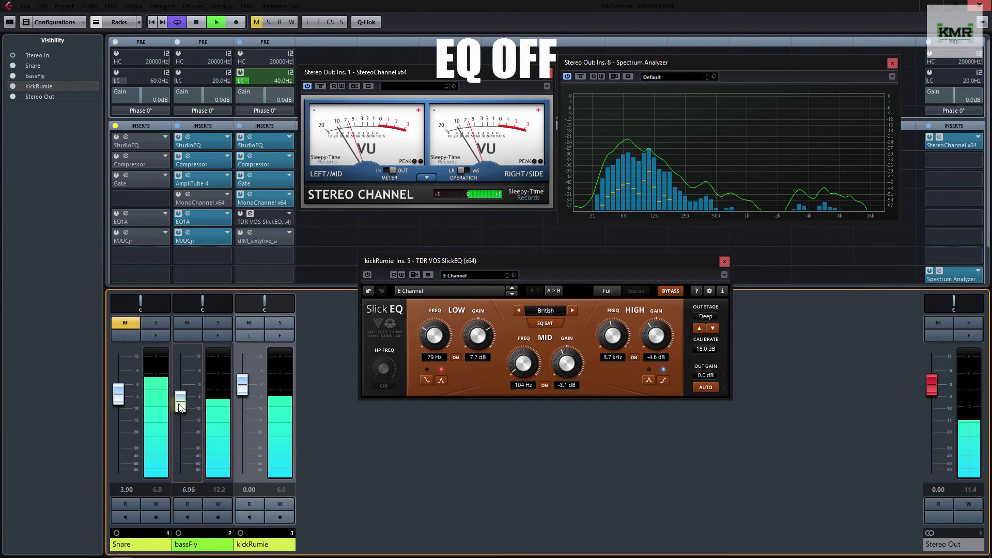
left_click_drag(180, 407, 180, 411)
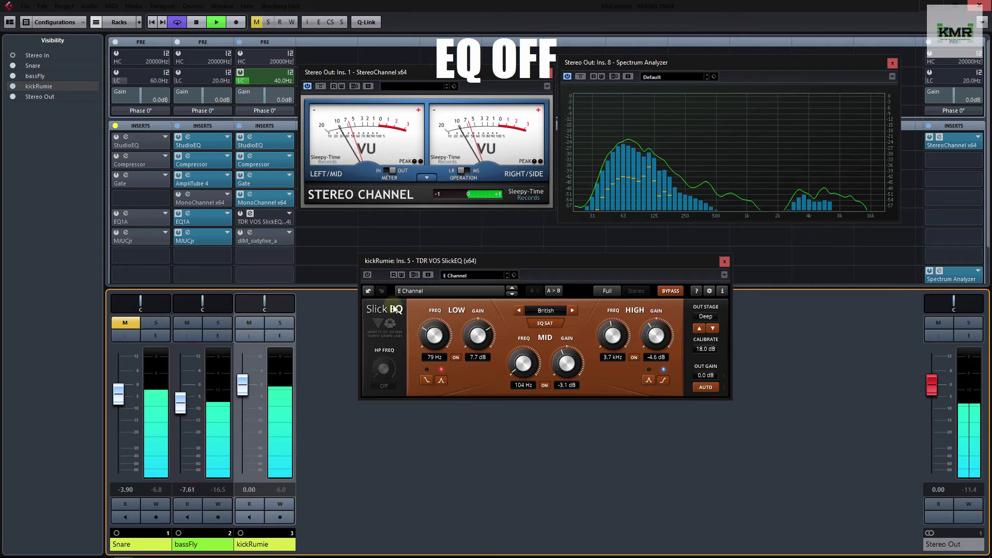
left_click(367, 275)
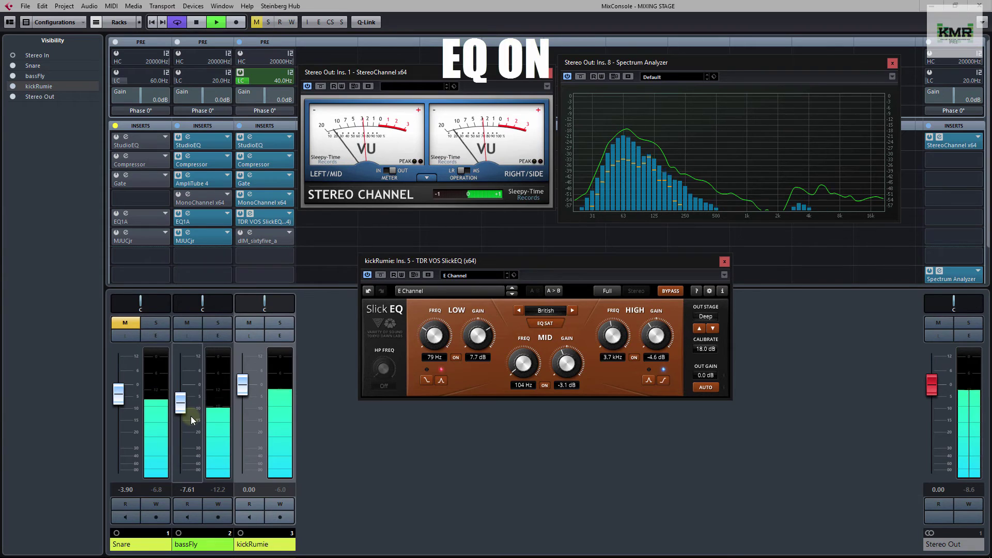
left_click(194, 23)
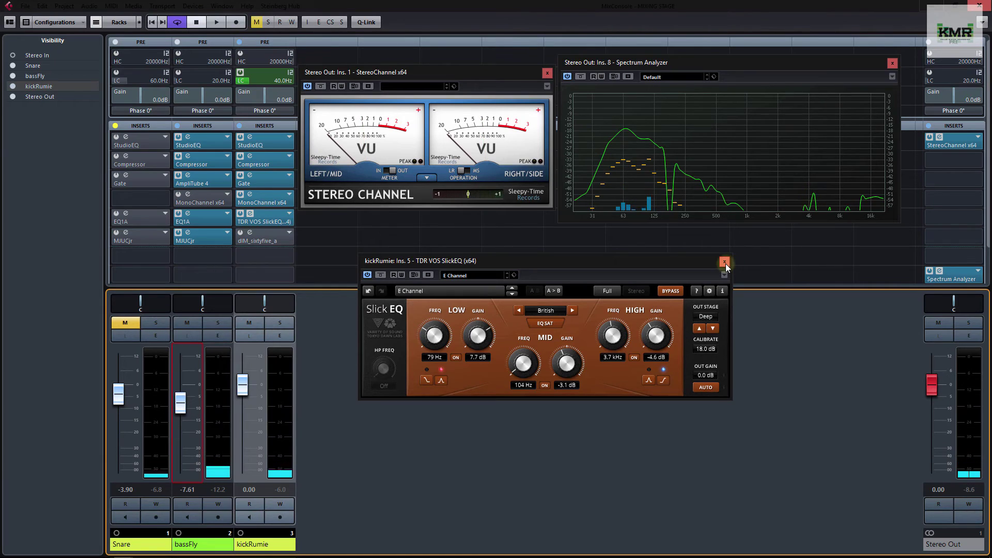
mouse_move(629, 131)
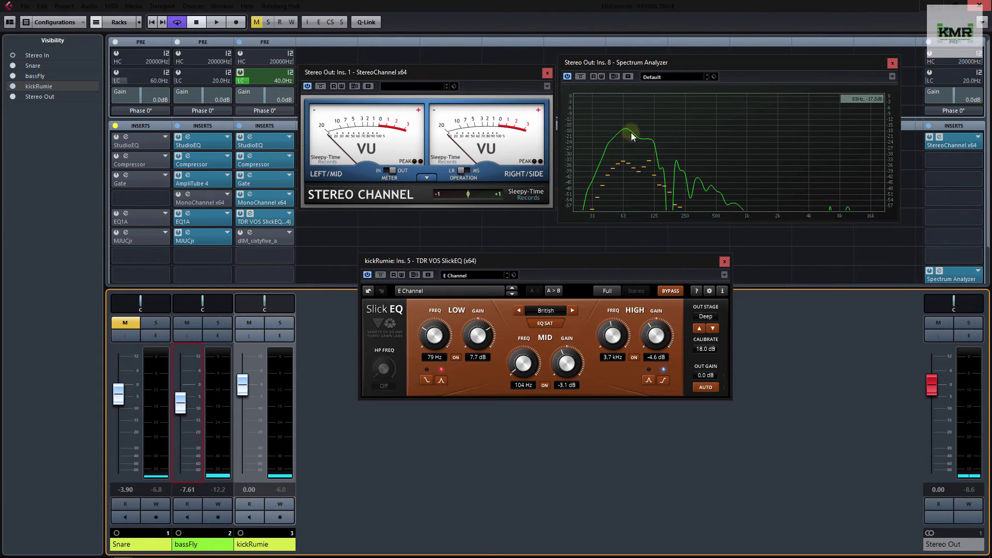
left_click(724, 262)
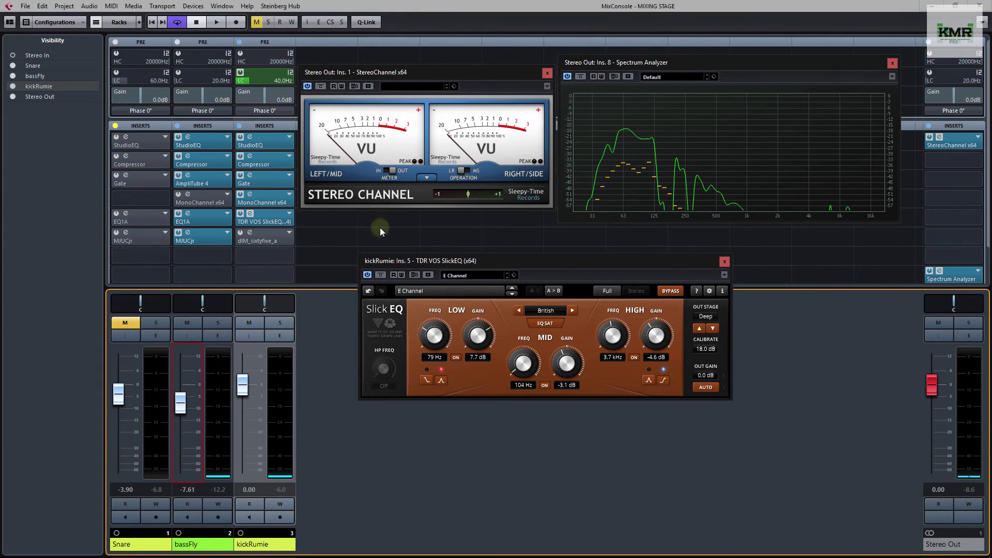
Step: Activate the dlM_sixtyfive_a compressor on kickRumie and set its threshold to -11.10
left_click(267, 237)
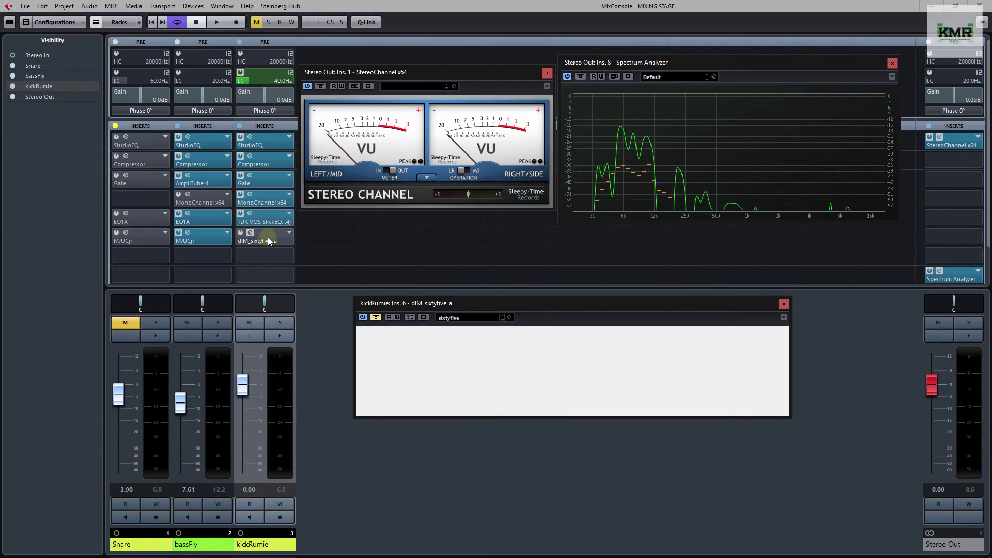
left_click(374, 317)
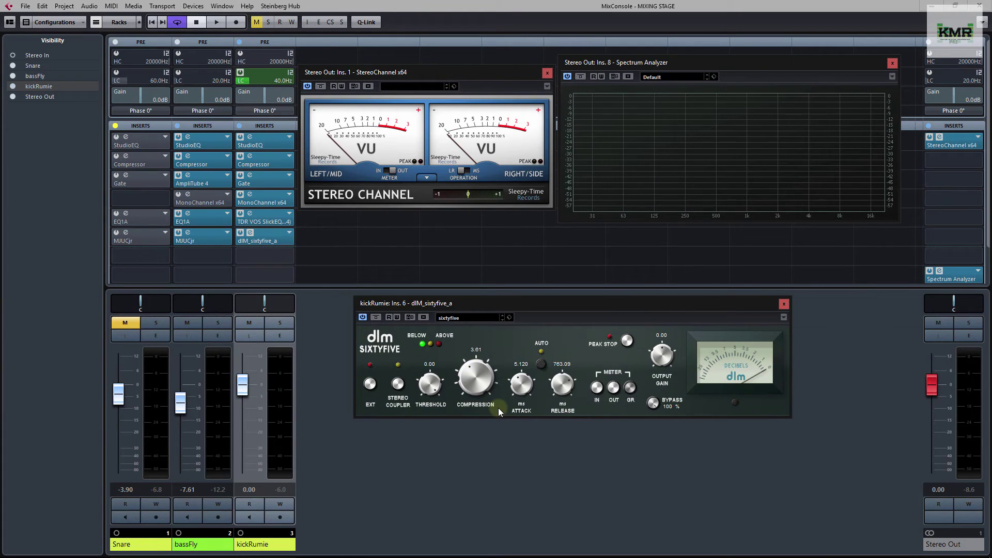
left_click_drag(437, 366, 411, 366)
type("-11.10")
key("Return")
Step: Mute bassFly and set the dlM_sixtyfive_a output gain to 3.0 after auditioning the compressed kick
left_click(187, 324)
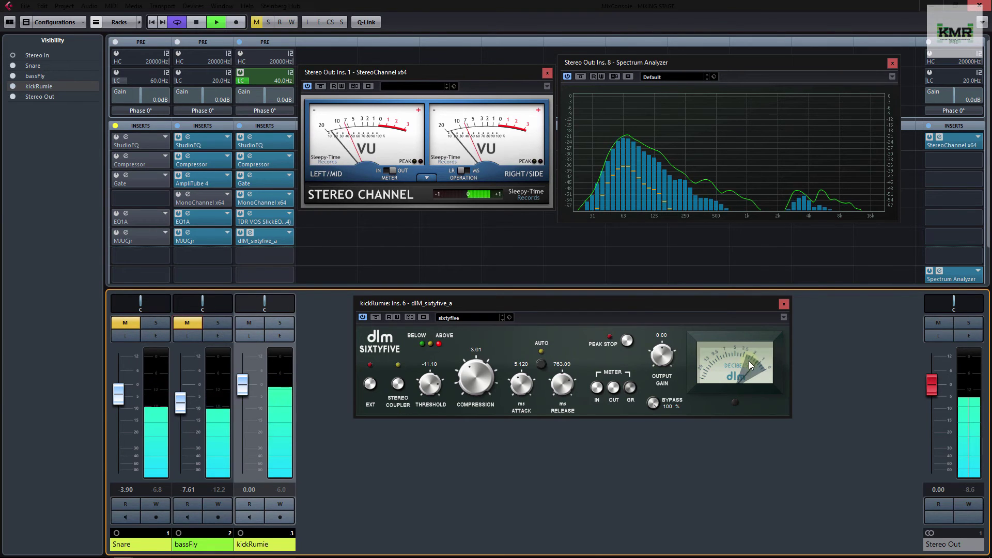
double_click(662, 335)
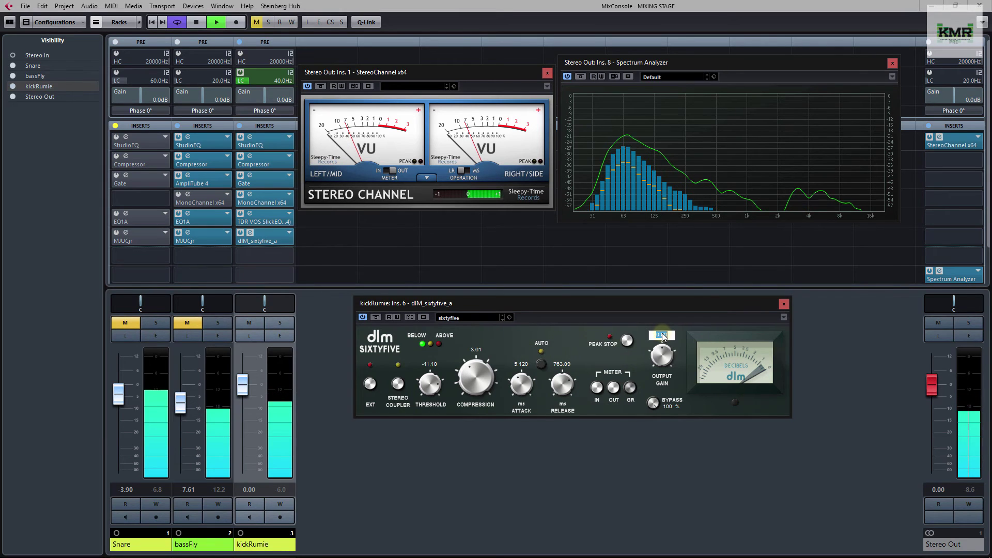
key("Return")
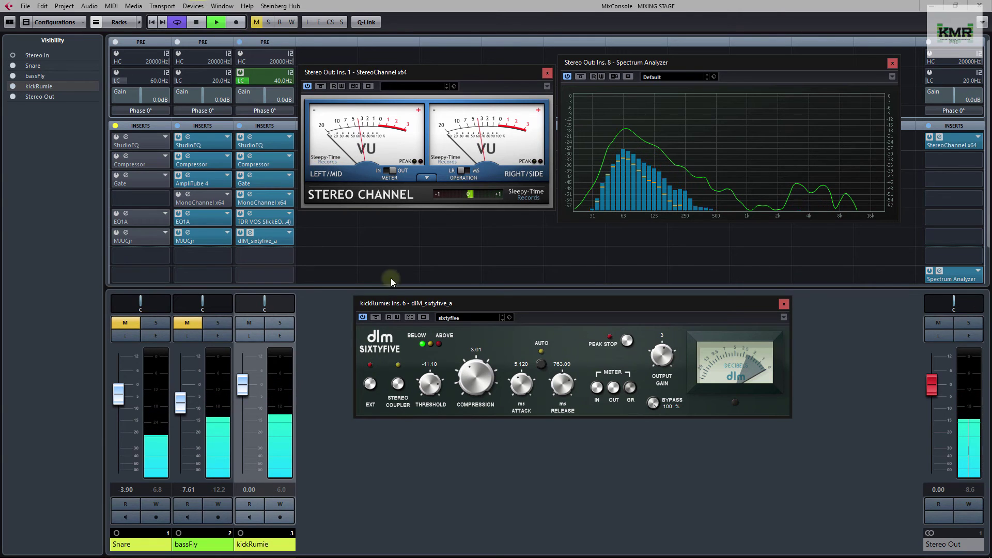
left_click(398, 292)
key("space")
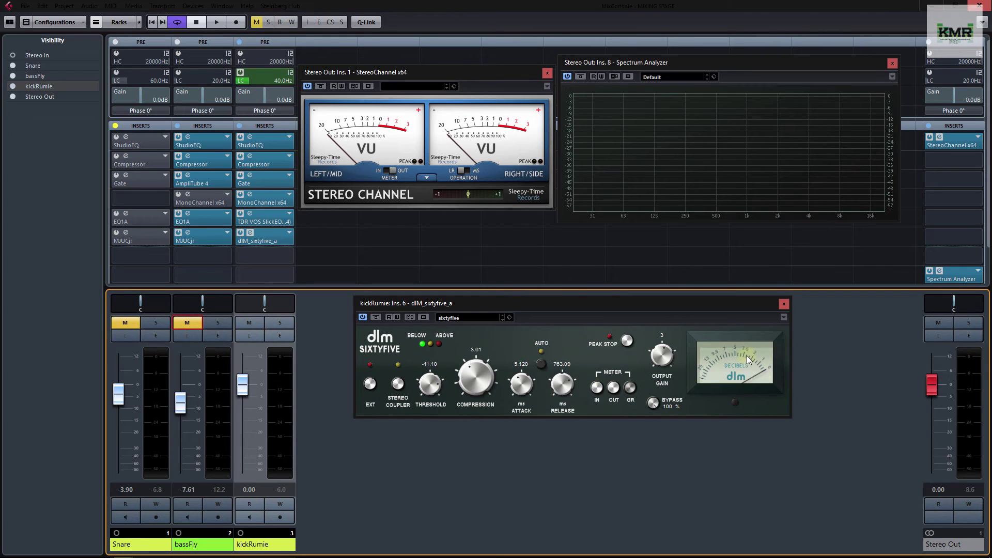
double_click(661, 336)
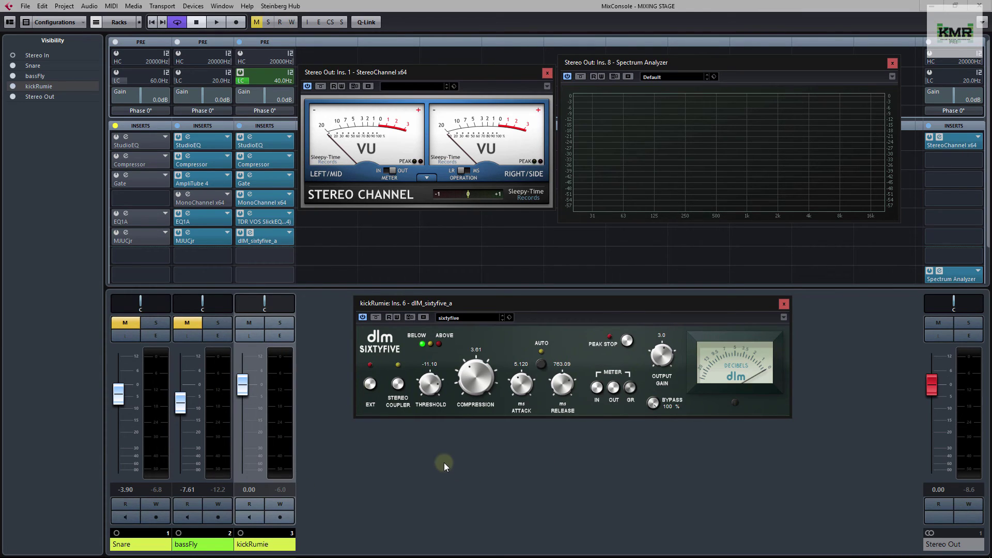
Step: Unmute bassFly and balance it against the kick during playback, with kickRumie at -0.41 dB and bassFly at -5.43 dB
left_click(187, 322)
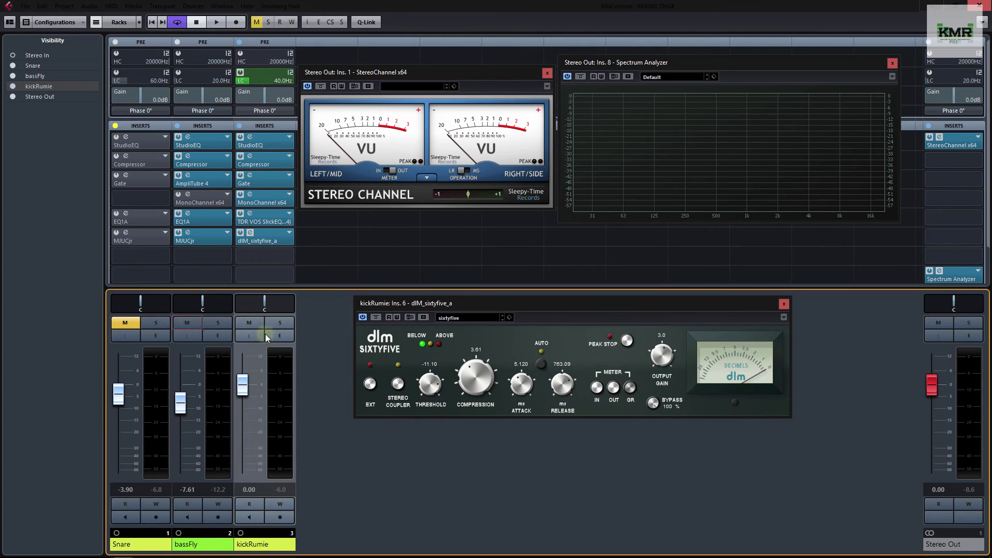
left_click(217, 22)
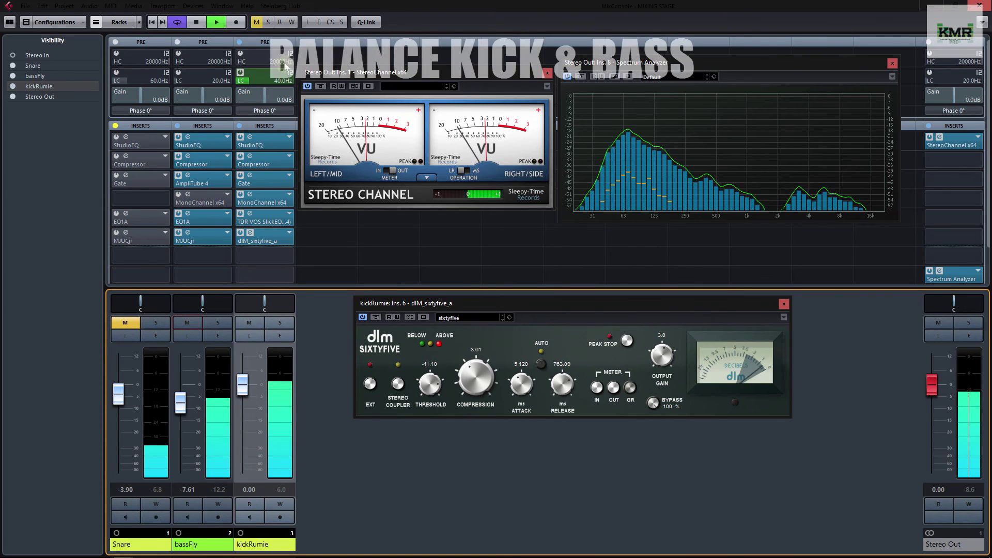
left_click(783, 304)
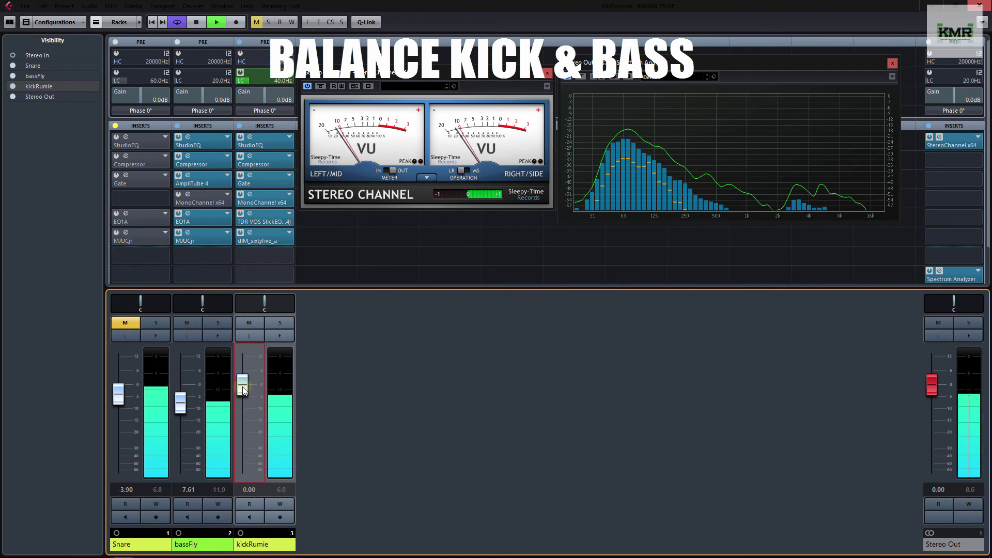
left_click_drag(243, 390, 243, 391)
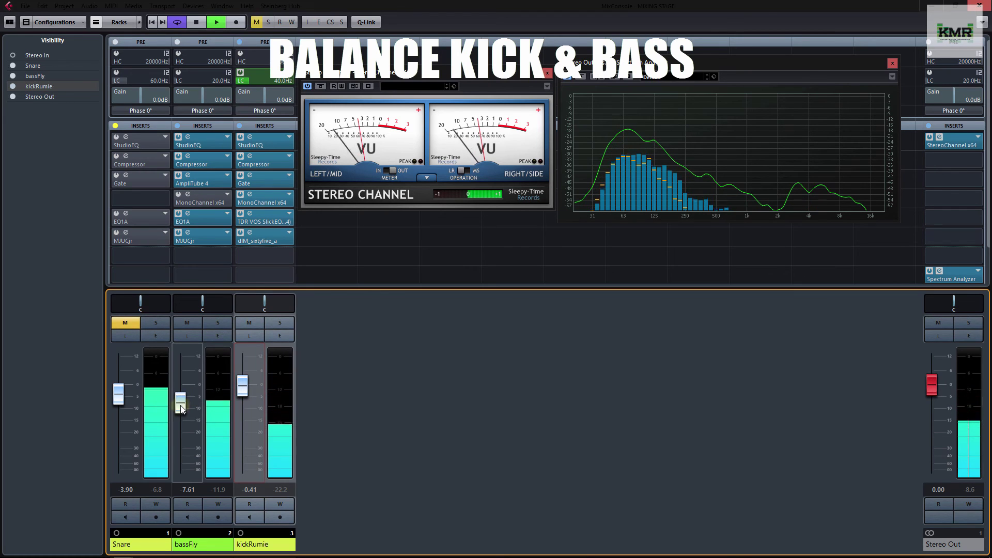
left_click_drag(181, 408, 187, 402)
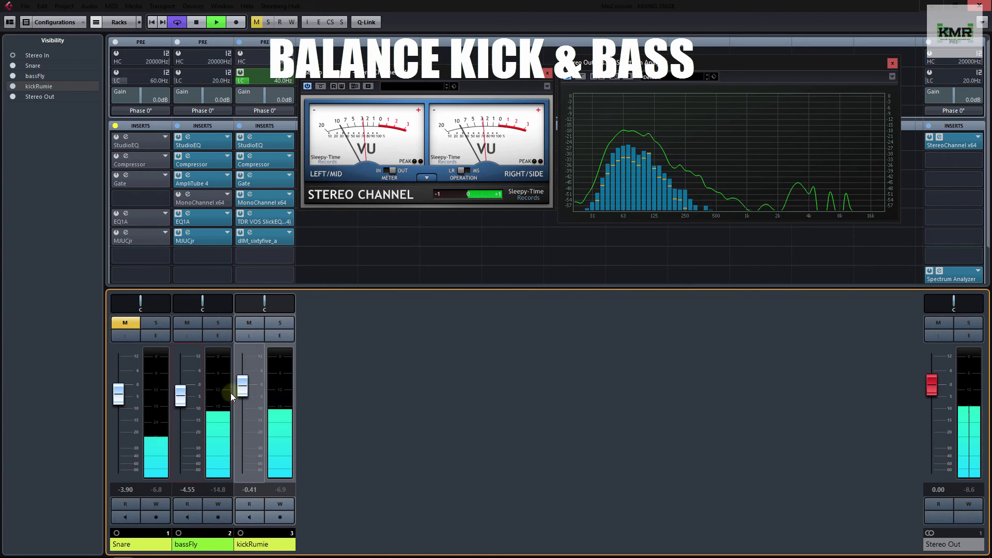
left_click_drag(181, 396, 181, 401)
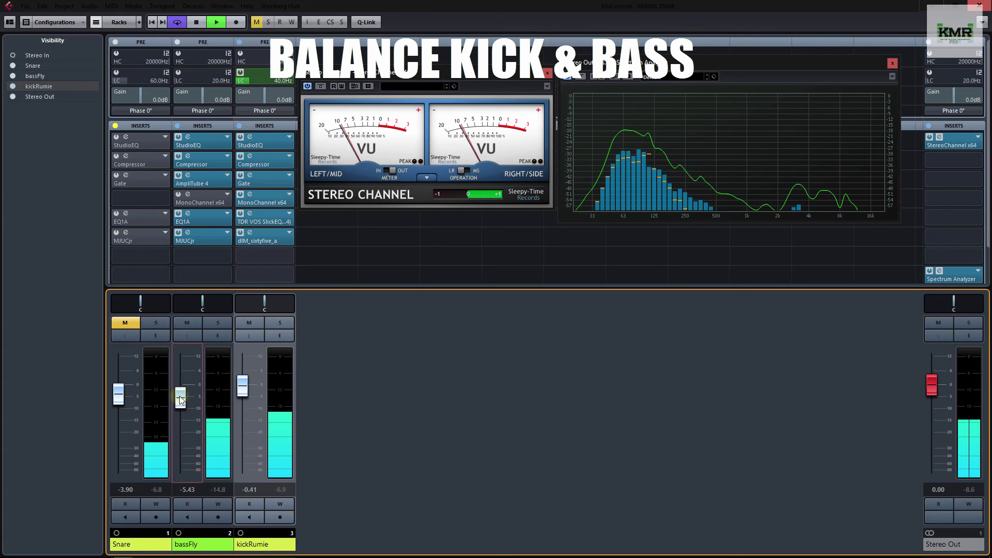
Step: Refine the balance by lowering kickRumie to -1.93 dB and bassFly to -6.08 dB, and stop playback
left_click_drag(237, 389, 232, 389)
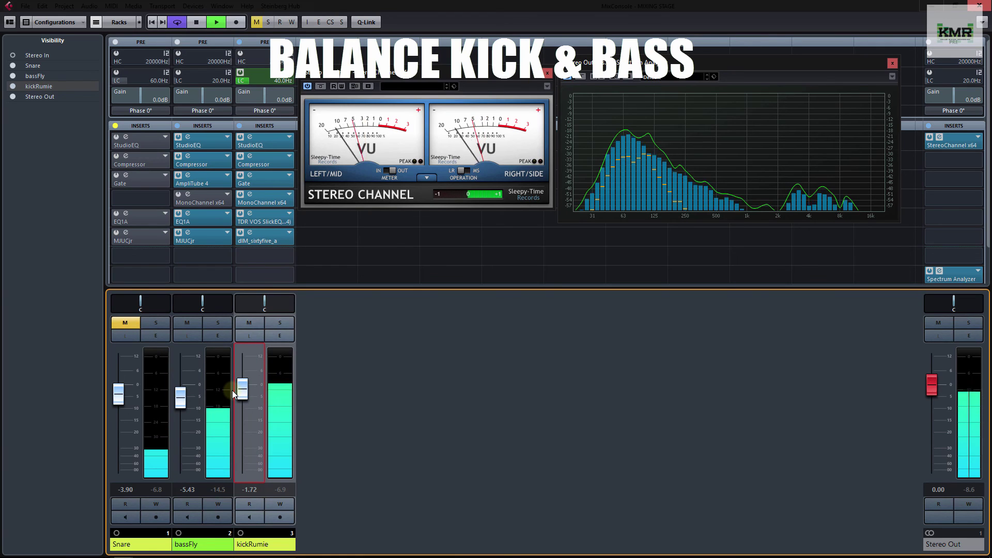
left_click(180, 398)
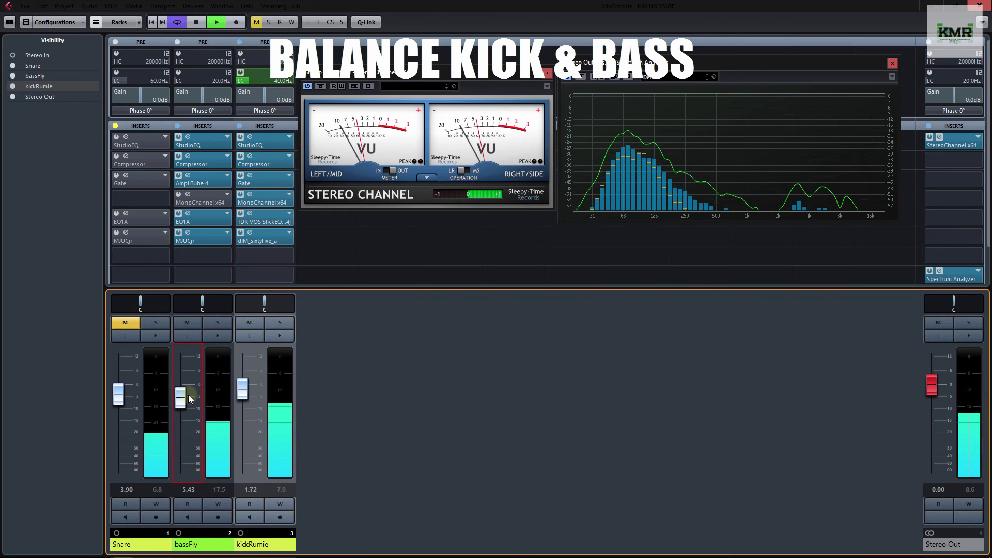
left_click(244, 394)
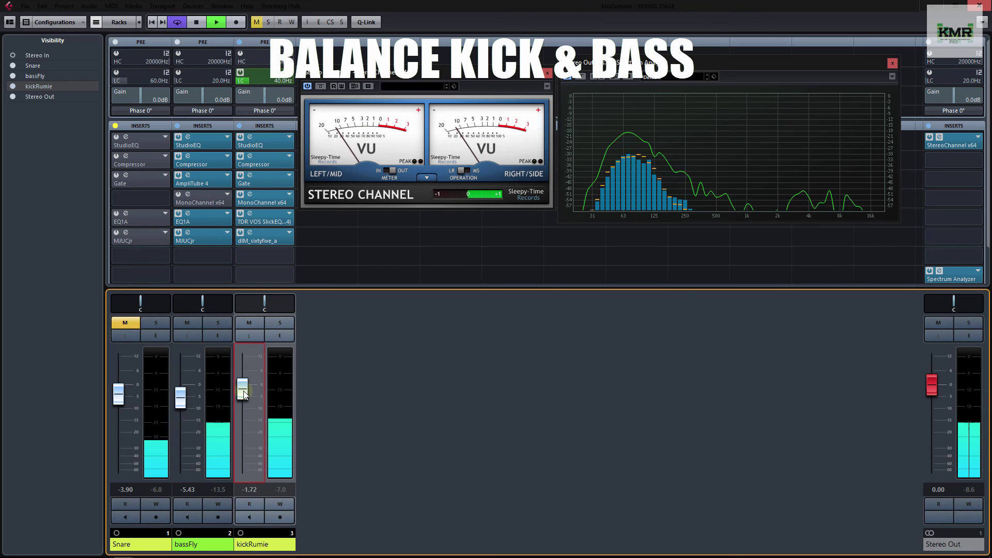
left_click_drag(180, 395, 178, 403)
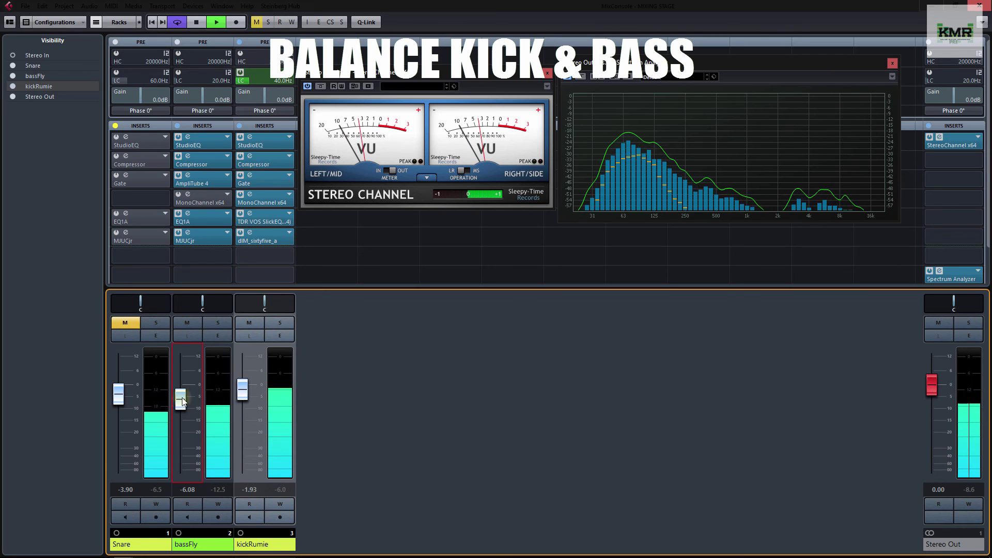
left_click(196, 23)
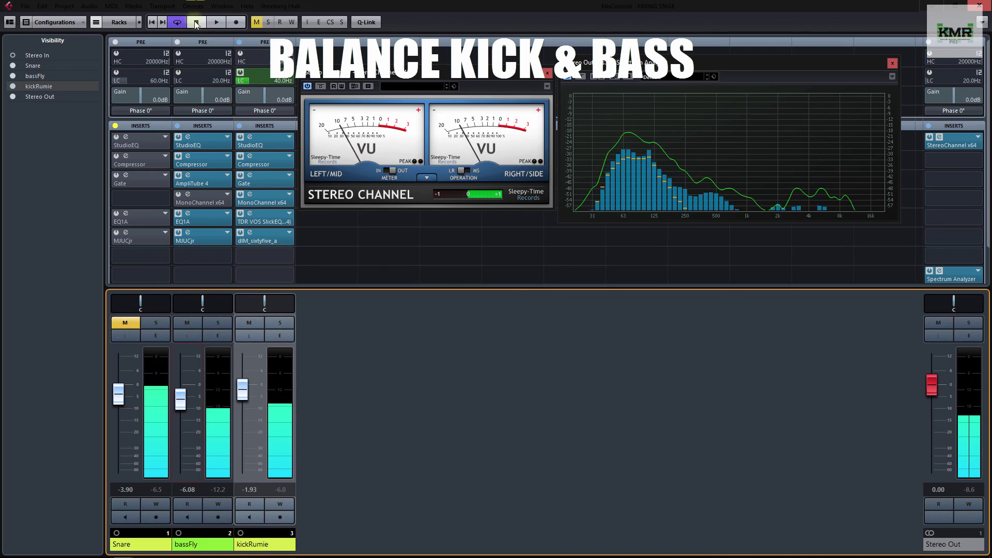